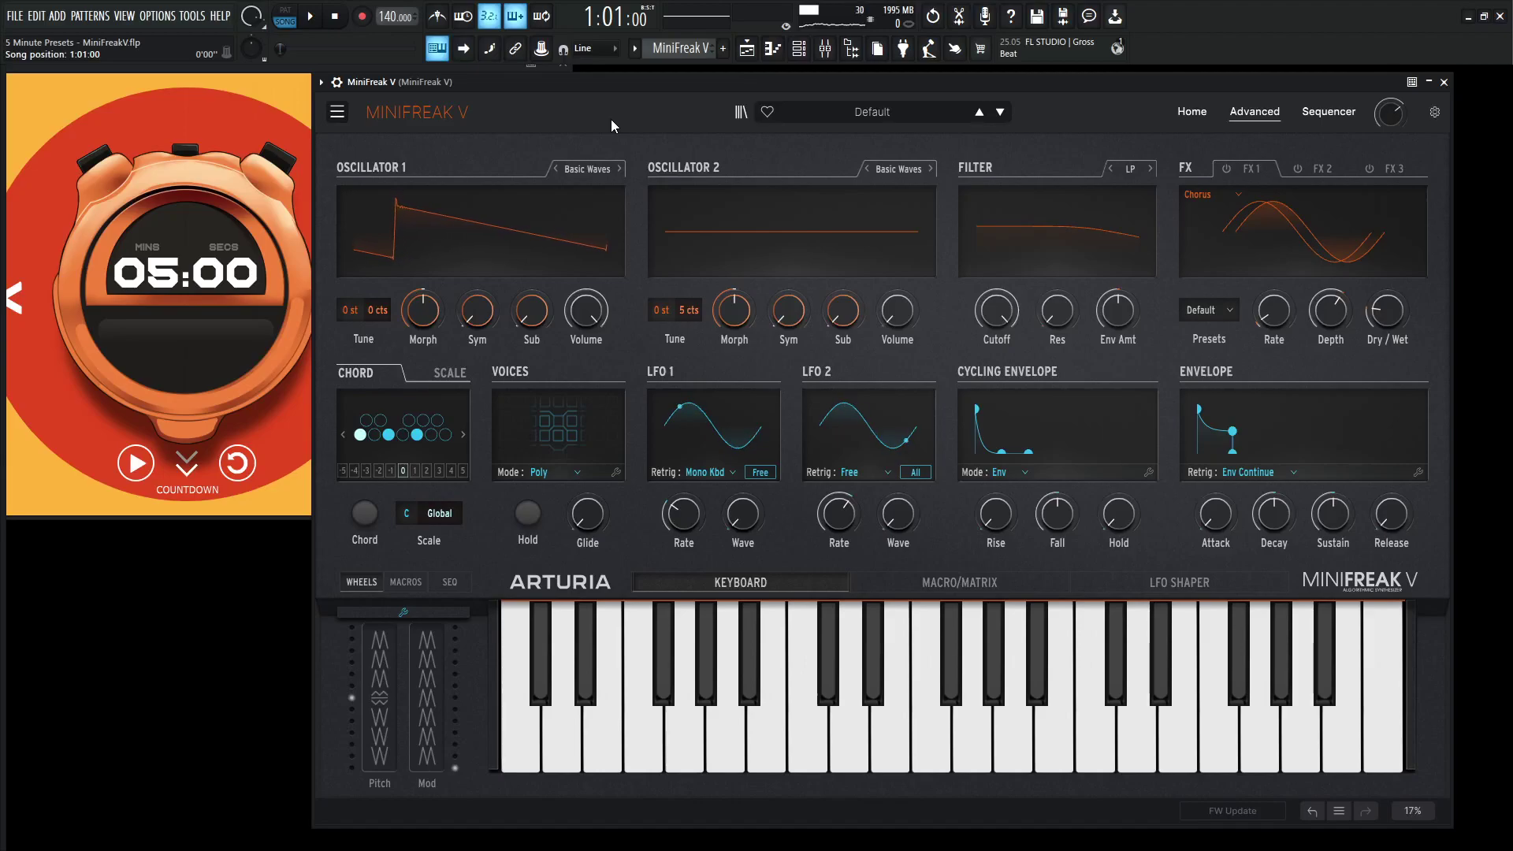
# Step: Start a new default preset from the preset menu and start the five-minute countdown
pyautogui.click(346, 114)
pyautogui.click(365, 131)
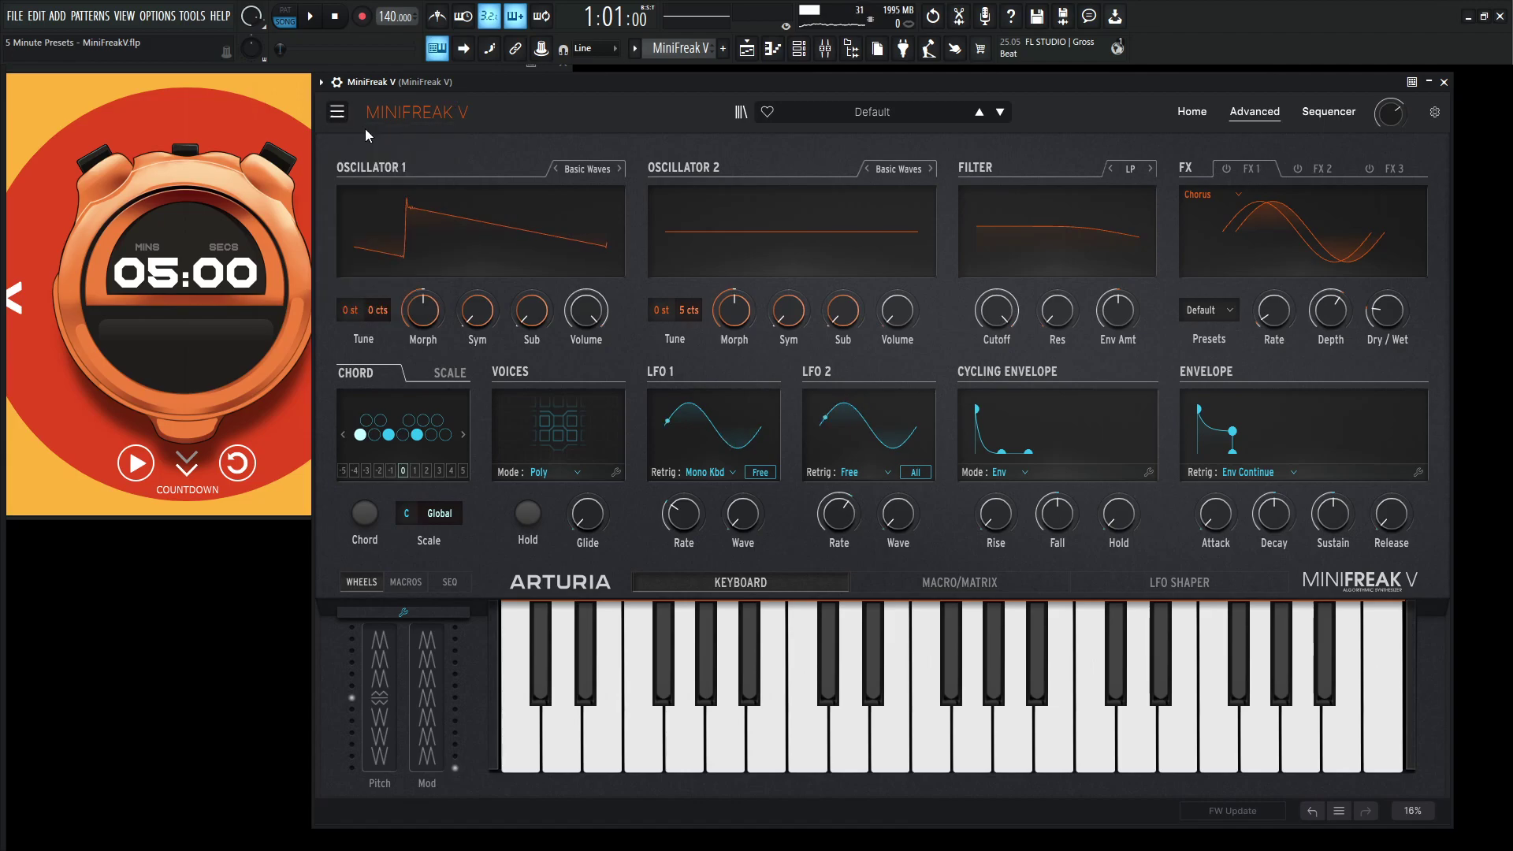
pyautogui.click(134, 465)
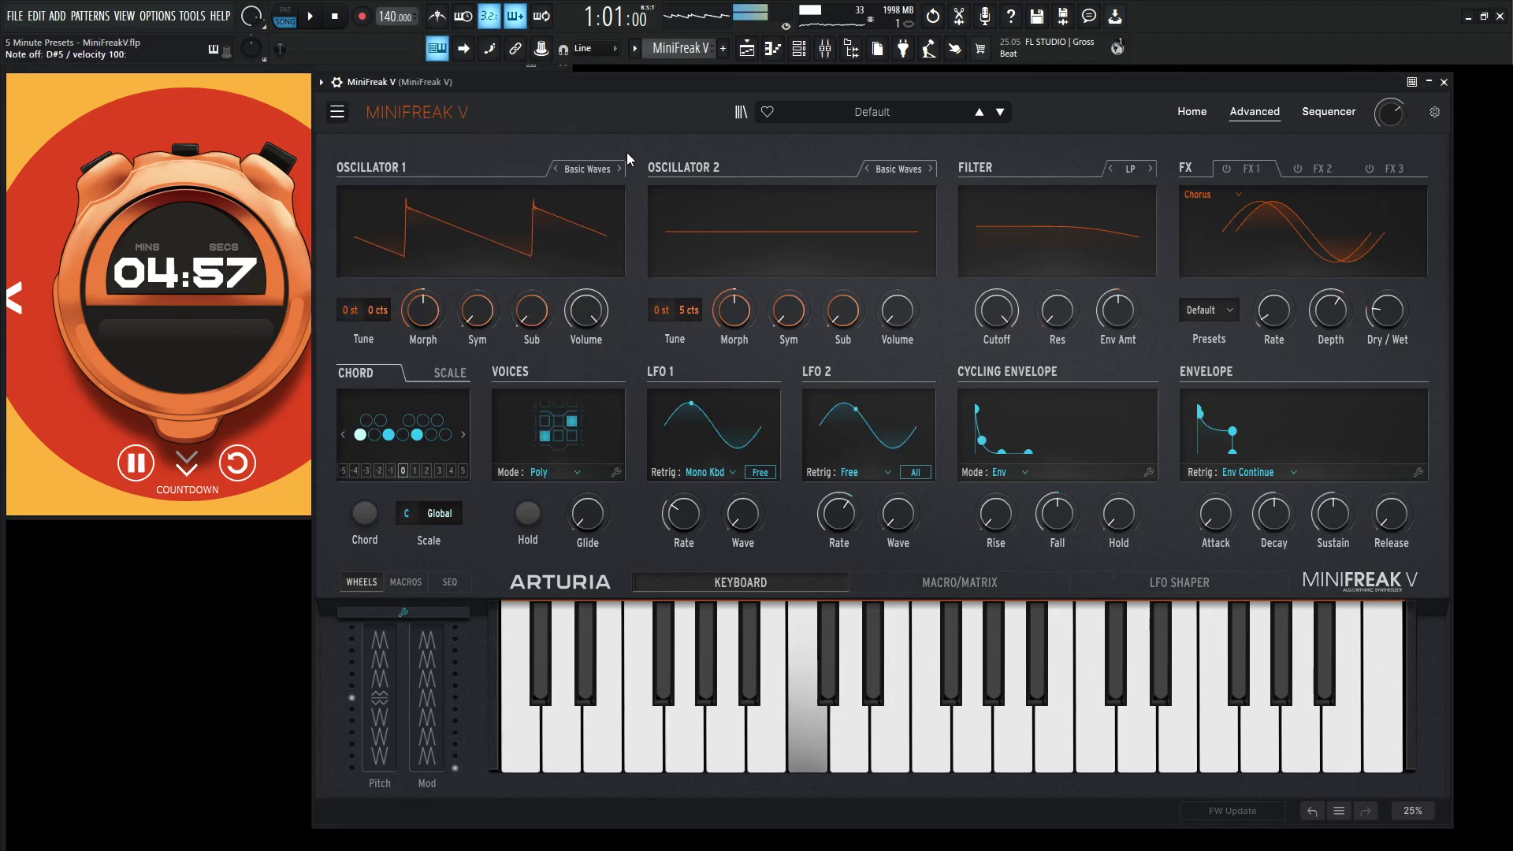
# Step: Switch Oscillator 1 to the Harm type and try its Spread, leaving it at zero
pyautogui.click(597, 171)
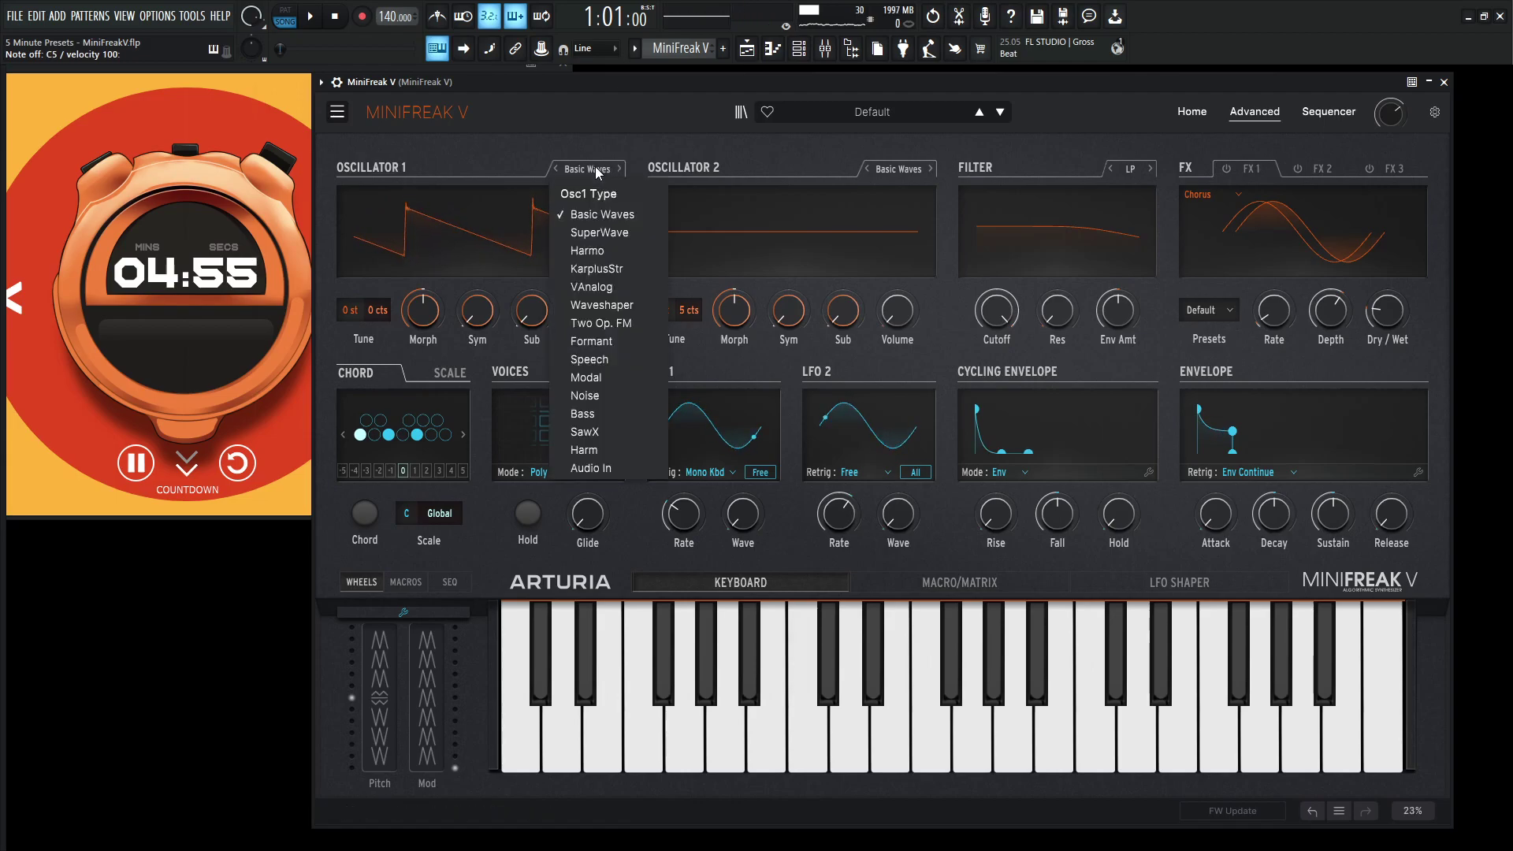
pyautogui.click(617, 449)
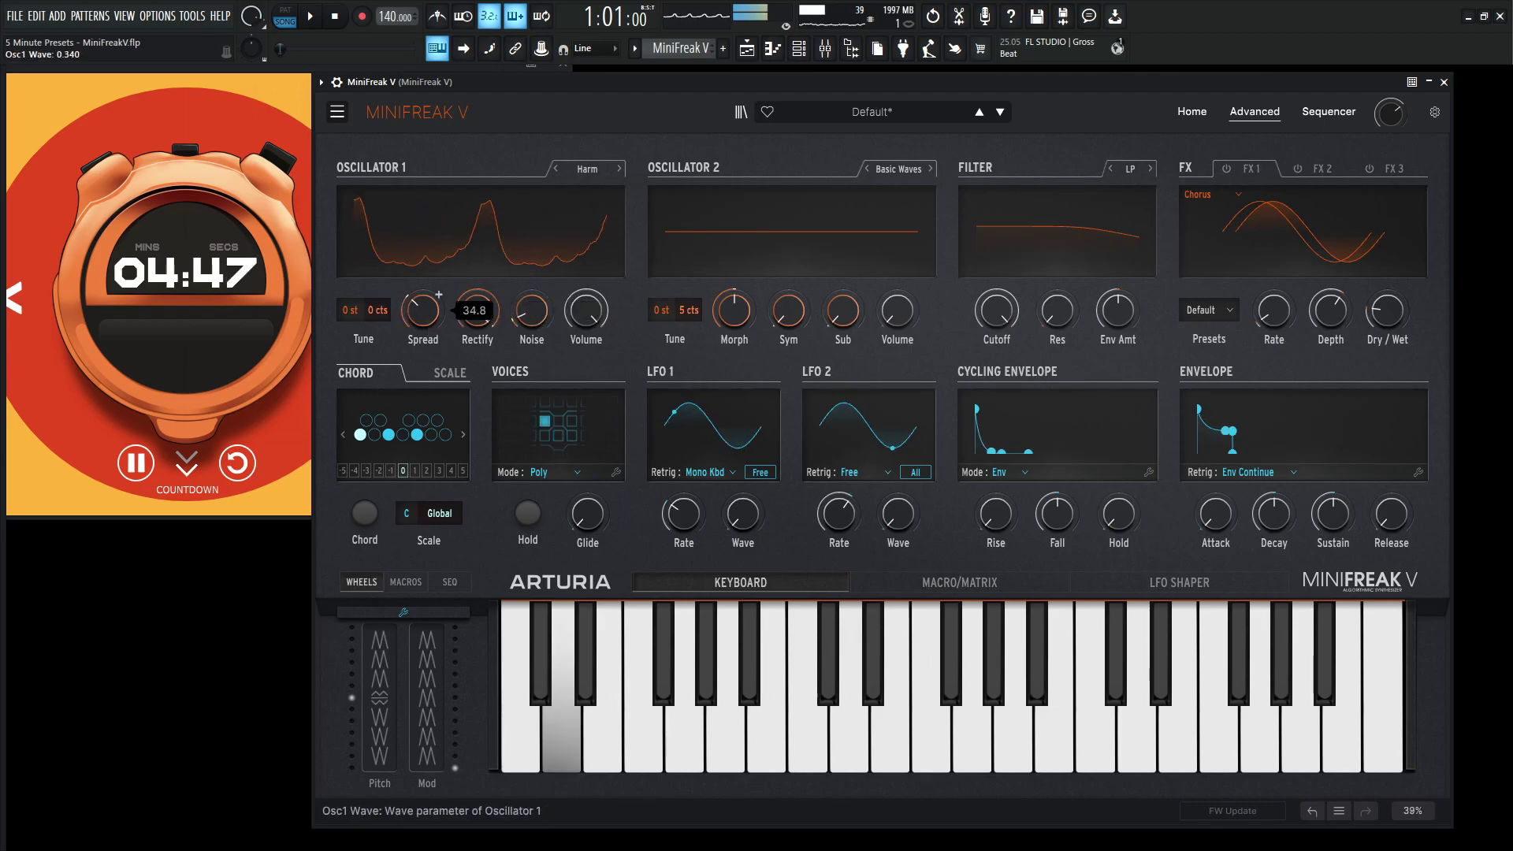
pyautogui.moveTo(422, 327); pyautogui.dragTo(423, 229)
pyautogui.moveTo(422, 328); pyautogui.dragTo(420, 426)
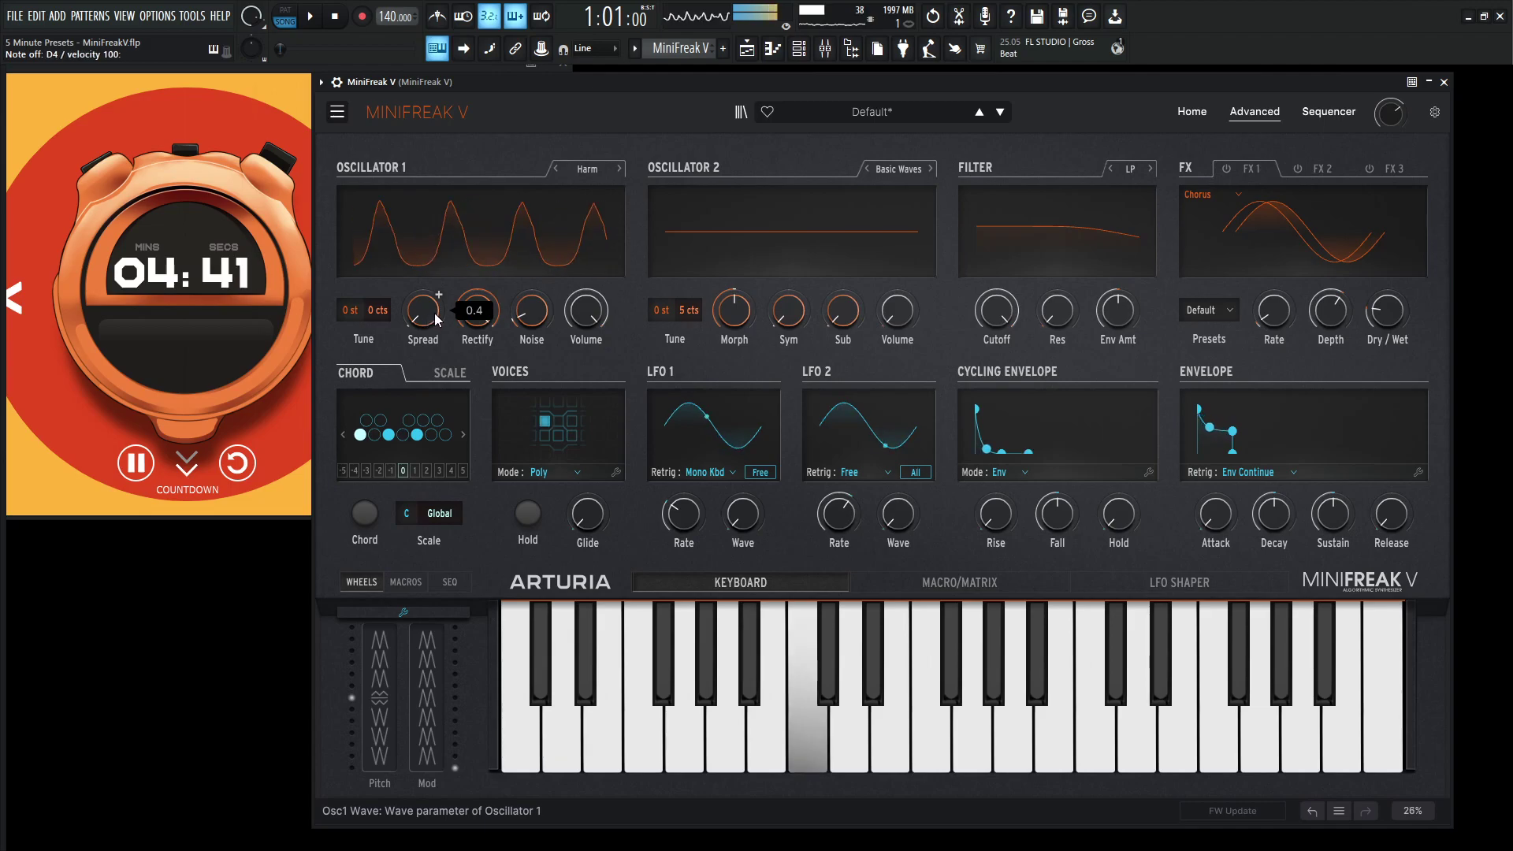
pyautogui.moveTo(433, 307); pyautogui.dragTo(432, 324)
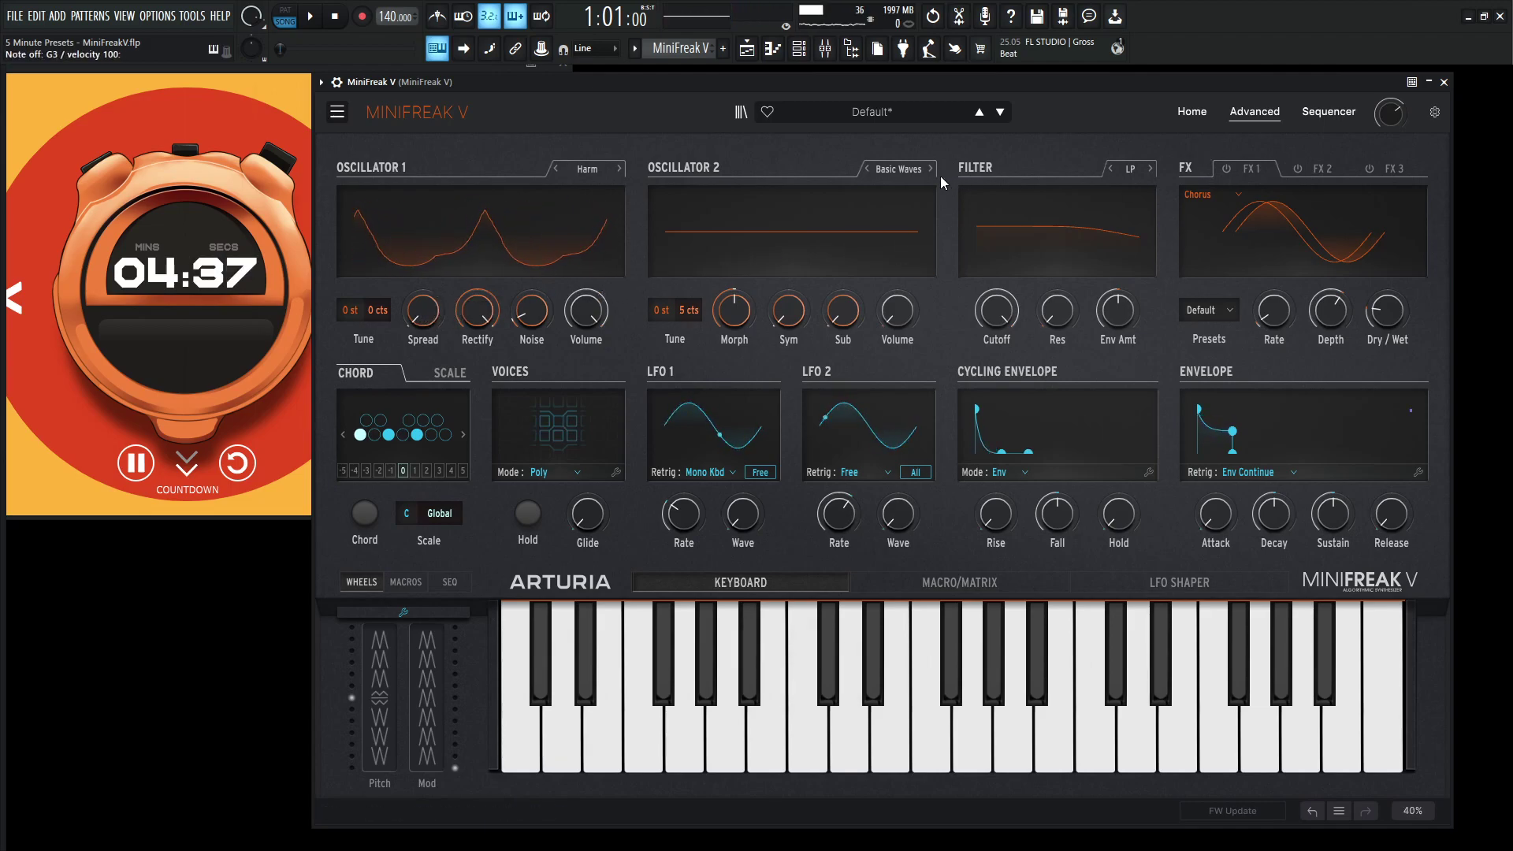
# Step: Lengthen the envelope attack and set the envelope release to 66
pyautogui.moveTo(1232, 498)
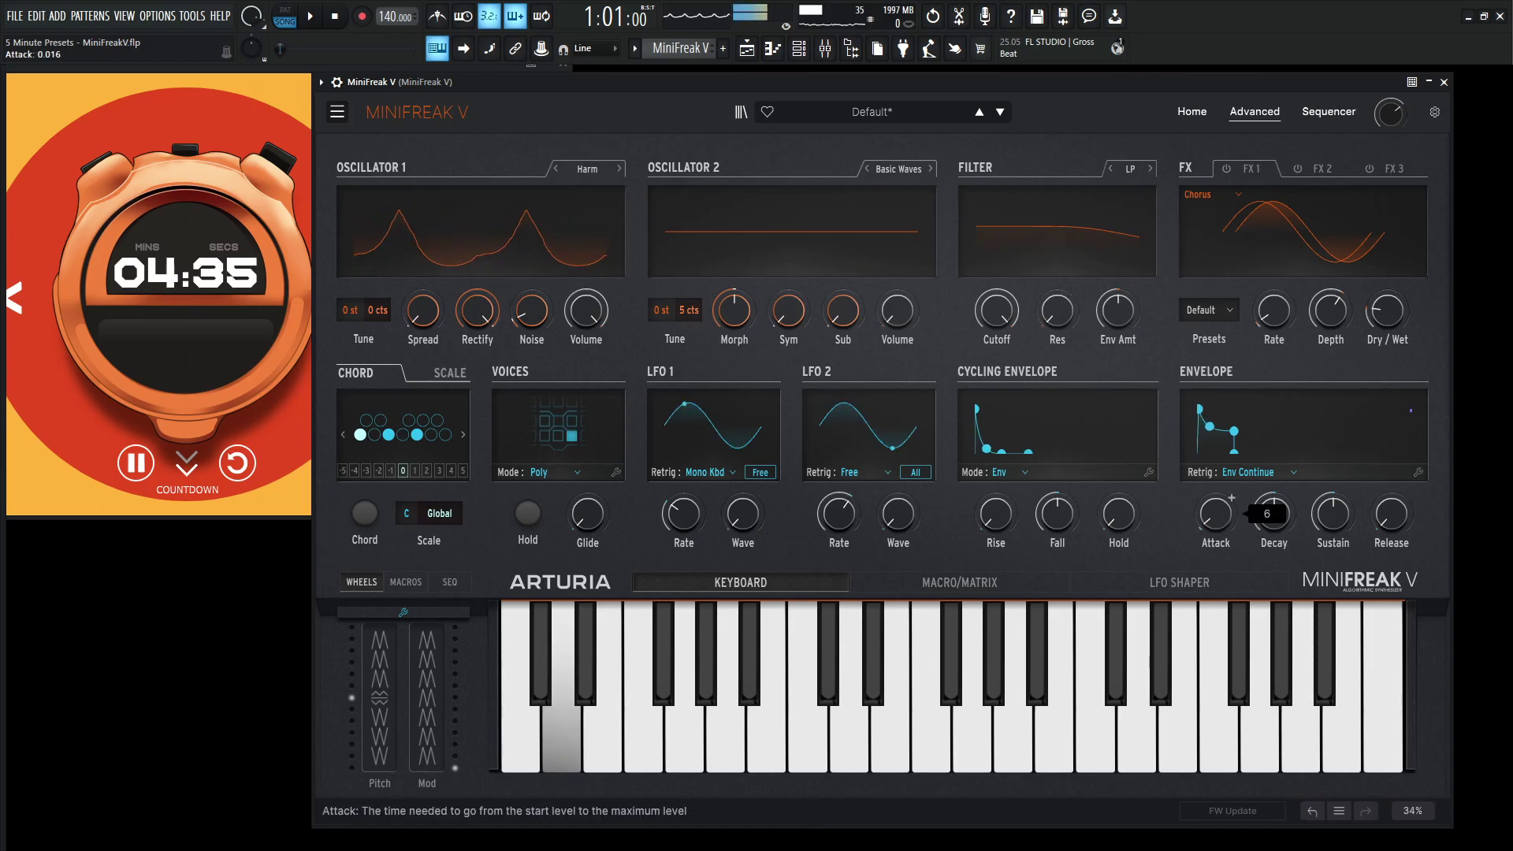
pyautogui.moveTo(1222, 522); pyautogui.dragTo(1222, 511)
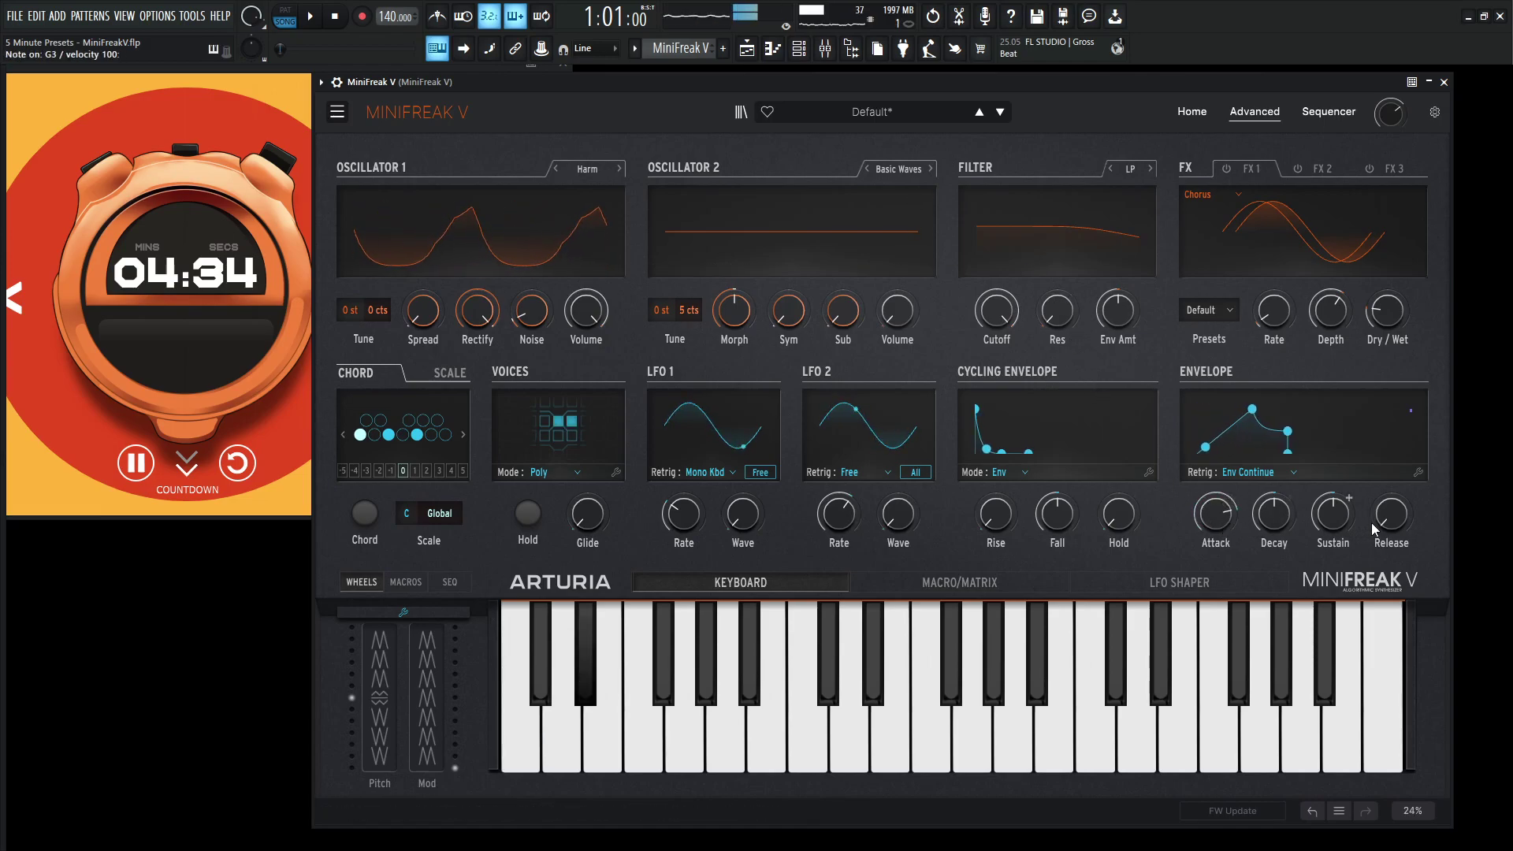
pyautogui.moveTo(1390, 520); pyautogui.dragTo(1391, 496)
pyautogui.scroll(2, 1407, 498)
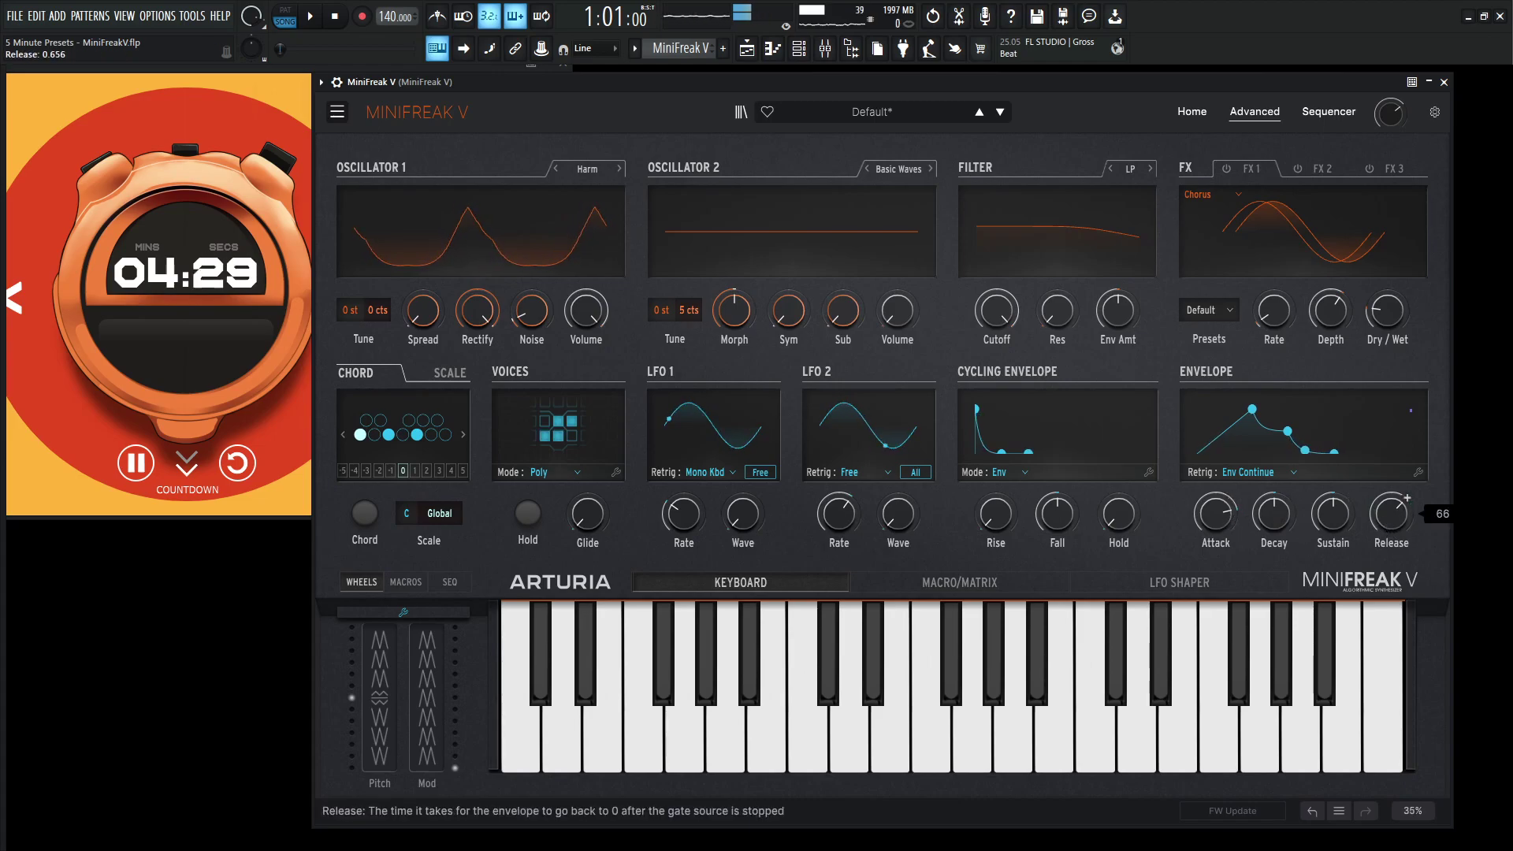
pyautogui.moveTo(1374, 509); pyautogui.dragTo(1373, 513)
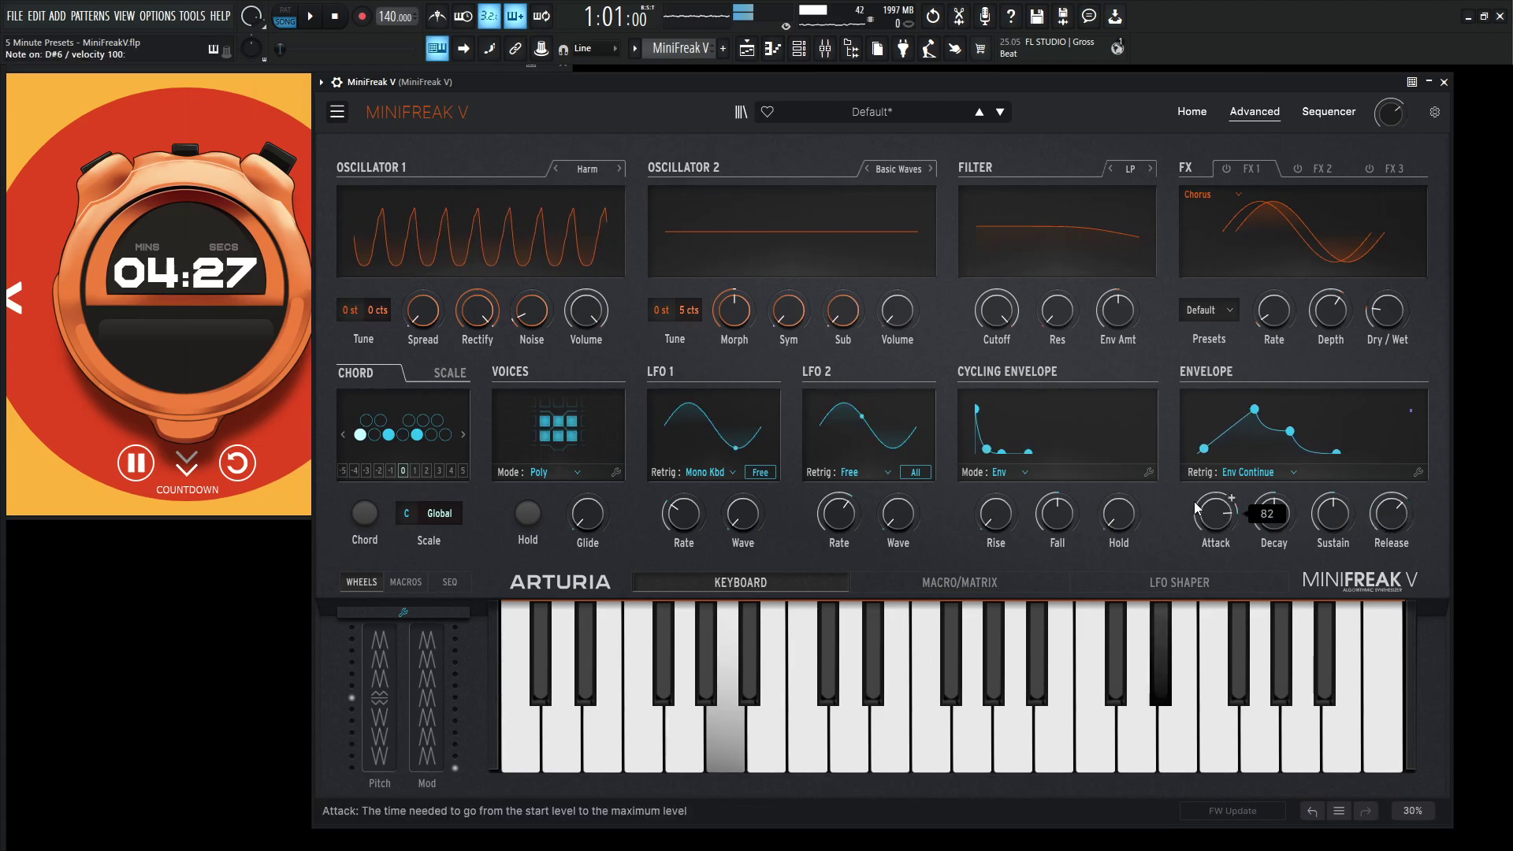
pyautogui.click(891, 169)
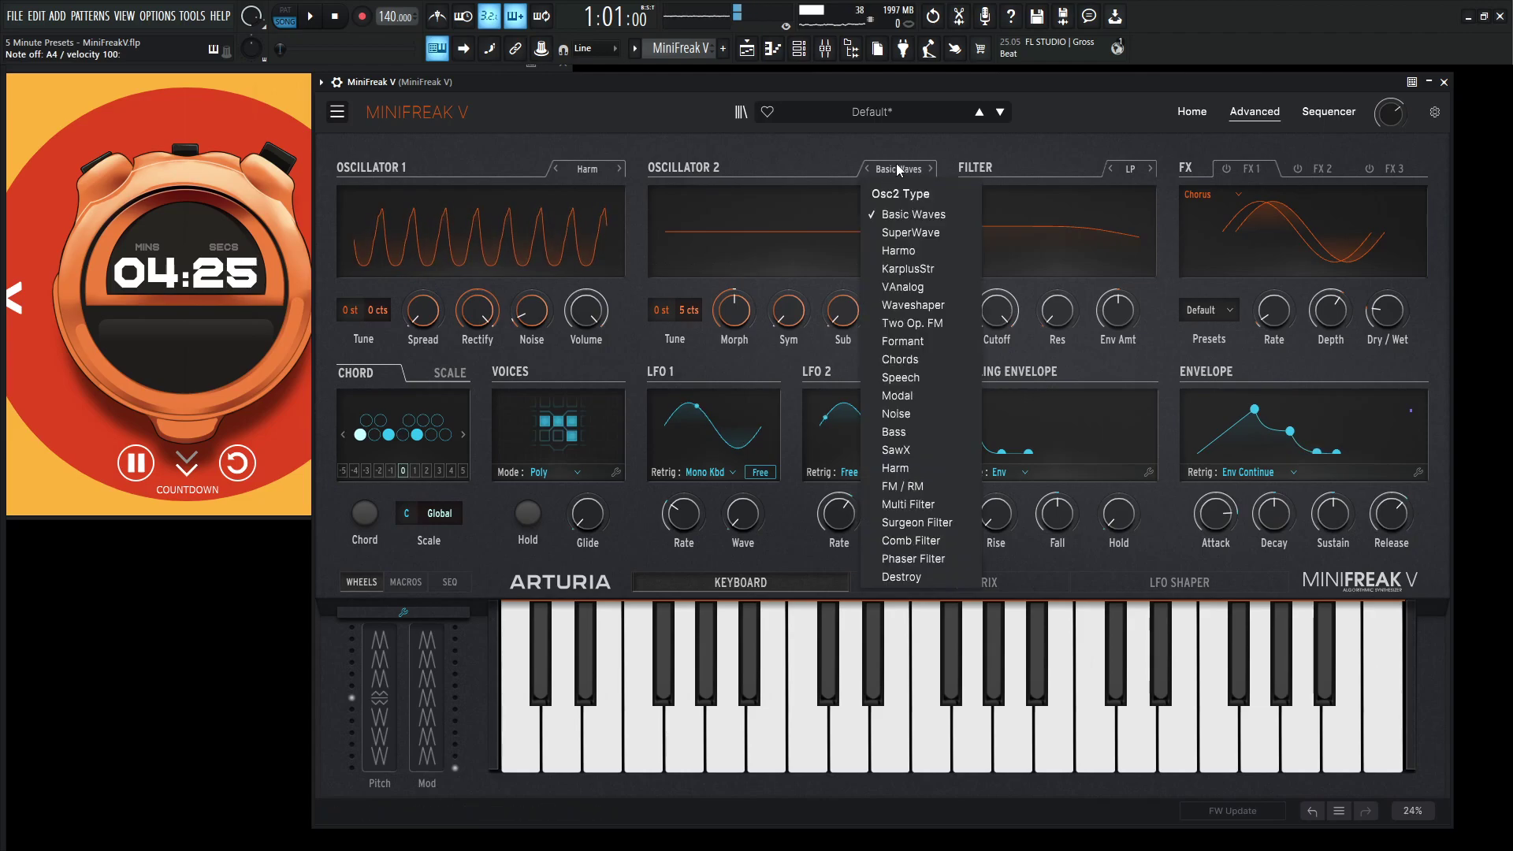
# Step: Set Oscillator 2 to VAnalog, raise its volume, mute Oscillator 1, and reshape Wave and Shape
pyautogui.click(905, 288)
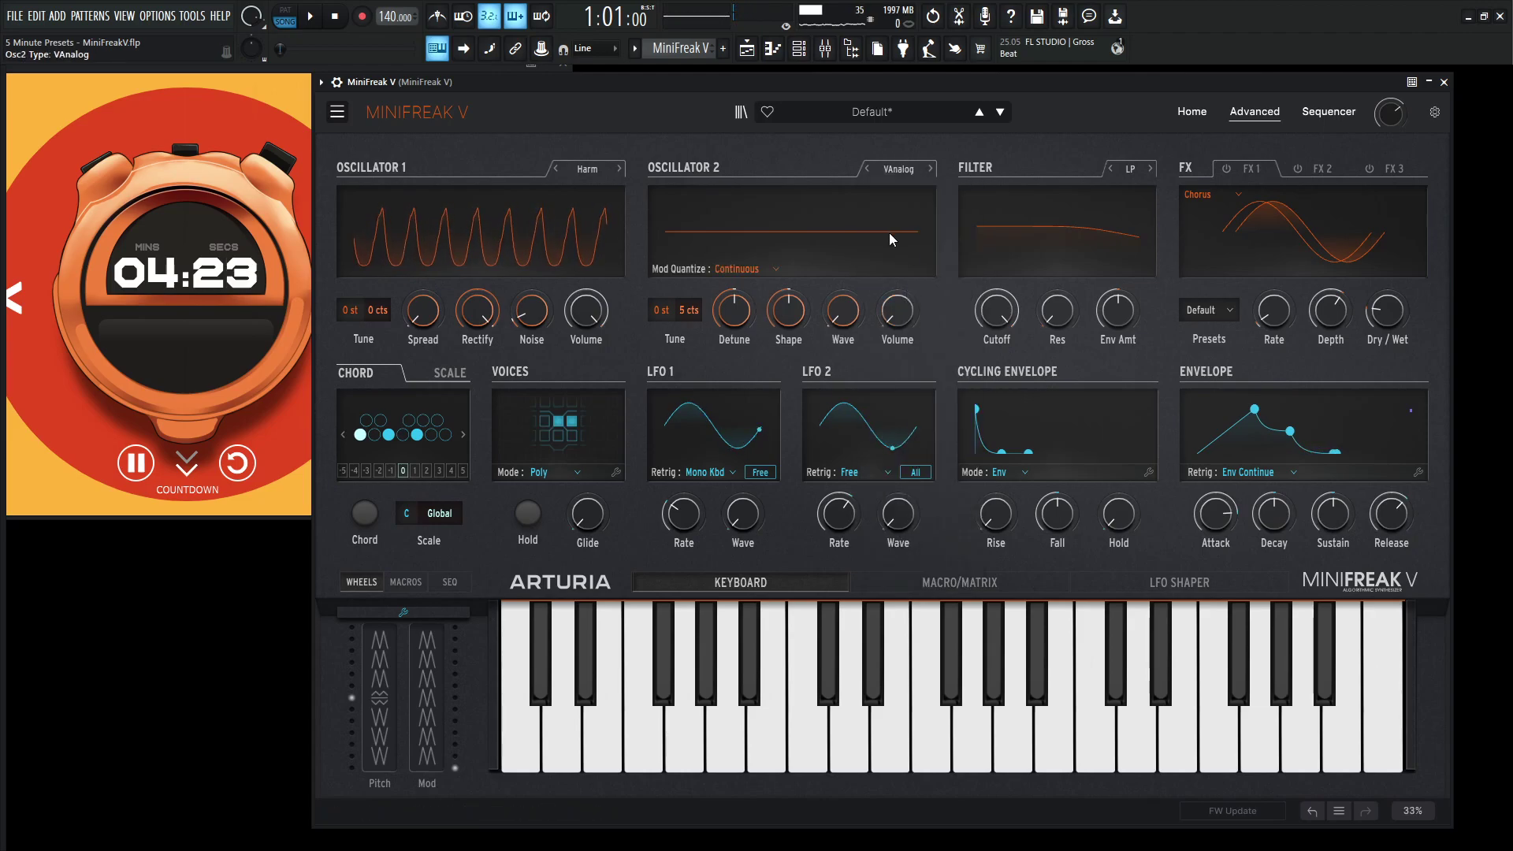
pyautogui.moveTo(897, 312); pyautogui.dragTo(897, 308)
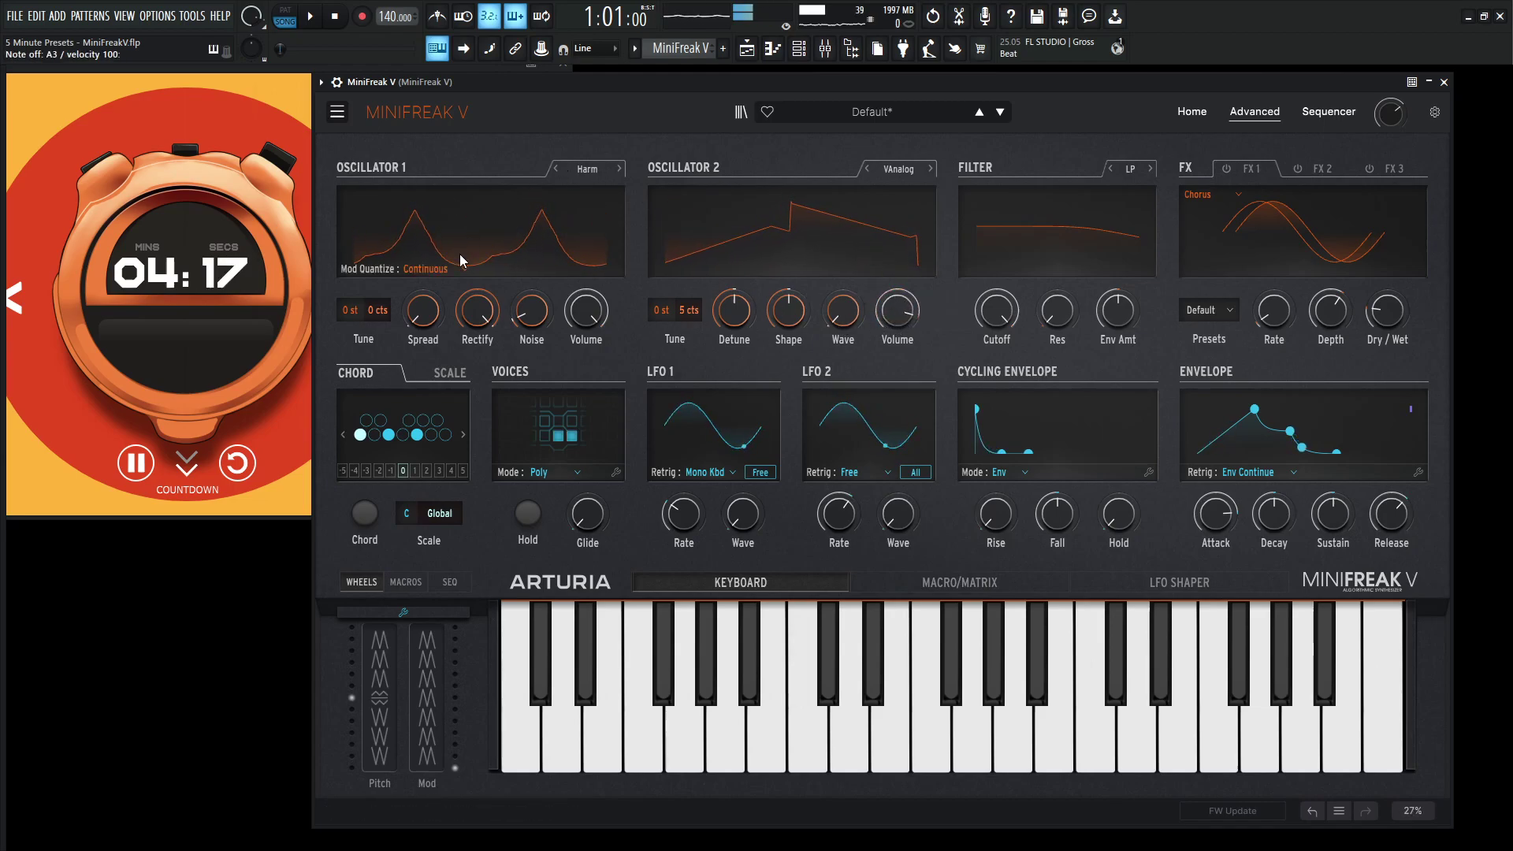
pyautogui.moveTo(586, 311); pyautogui.dragTo(586, 417)
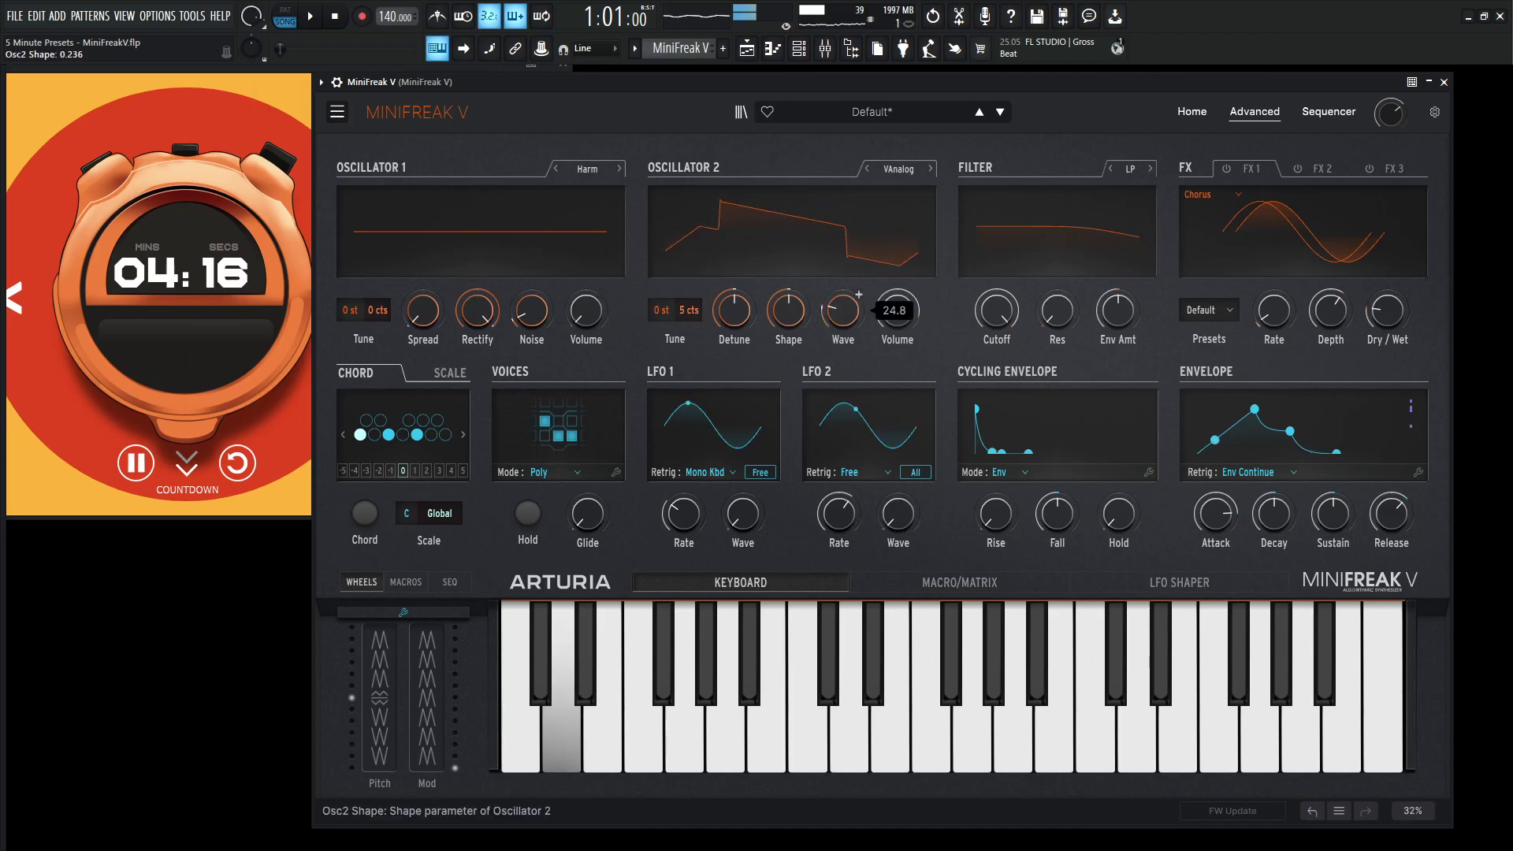
pyautogui.moveTo(843, 311); pyautogui.dragTo(789, 228)
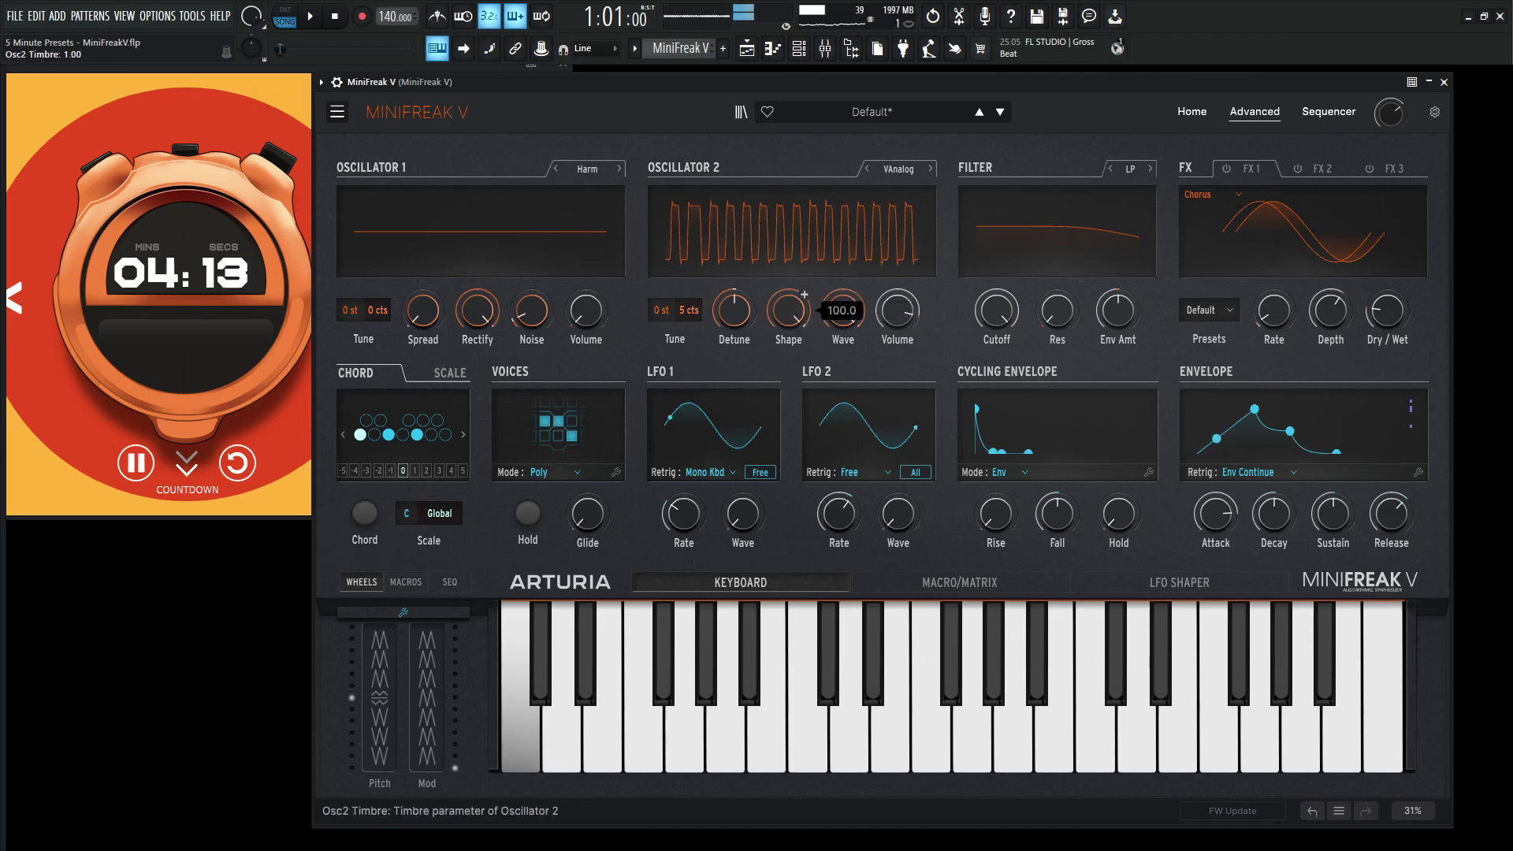
pyautogui.moveTo(839, 312); pyautogui.dragTo(840, 466)
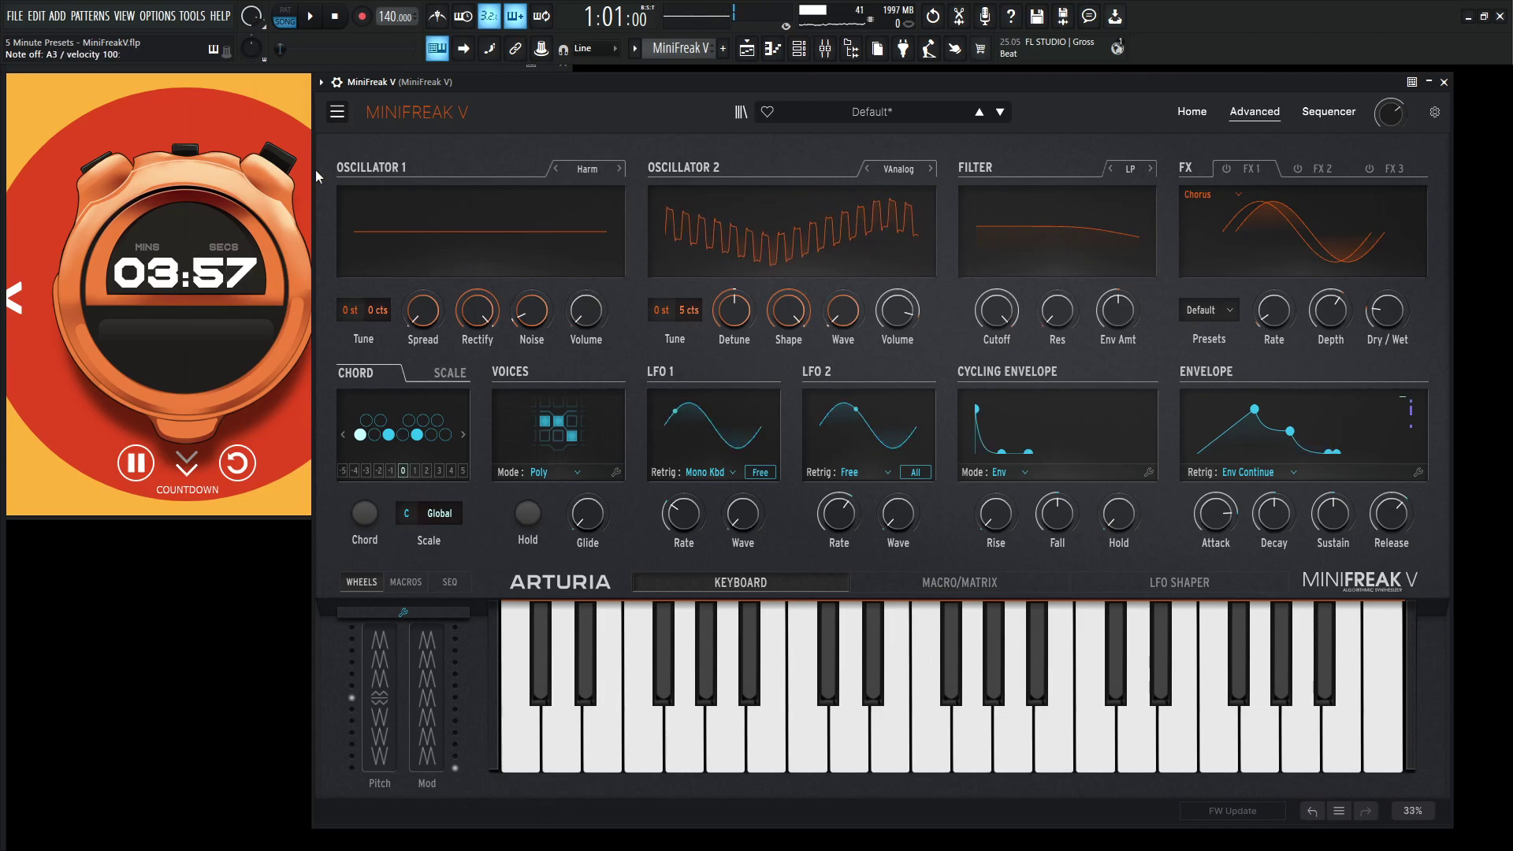
# Step: Bring Oscillator 1's volume back to 33.2, lower the filter cutoff and add resonance
pyautogui.moveTo(581, 319)
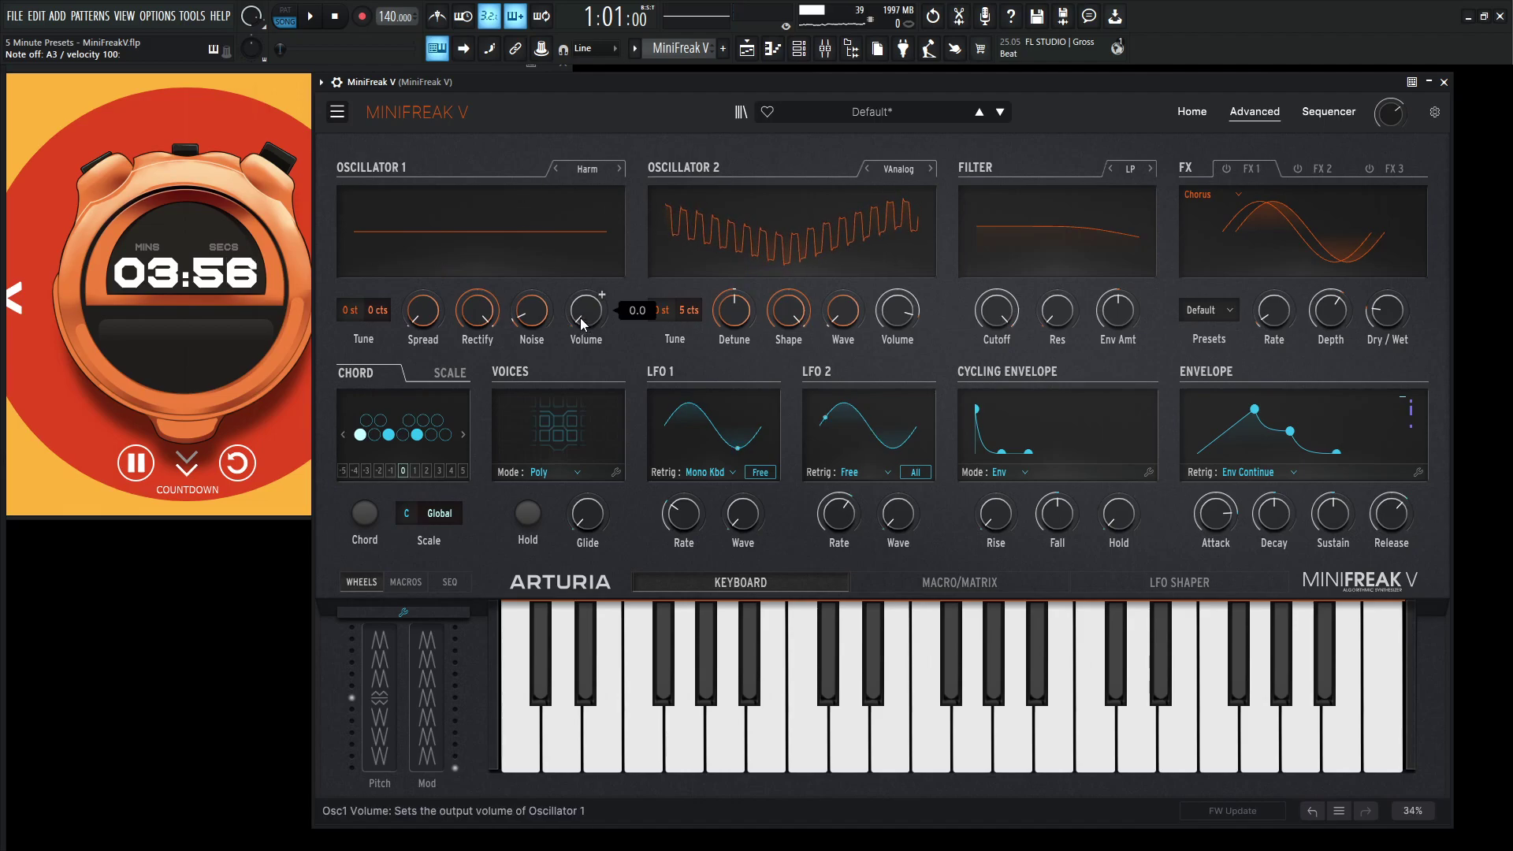
pyautogui.moveTo(581, 321)
pyautogui.mouseDown()
pyautogui.moveTo(582, 290)
pyautogui.moveTo(585, 305)
pyautogui.mouseUp()
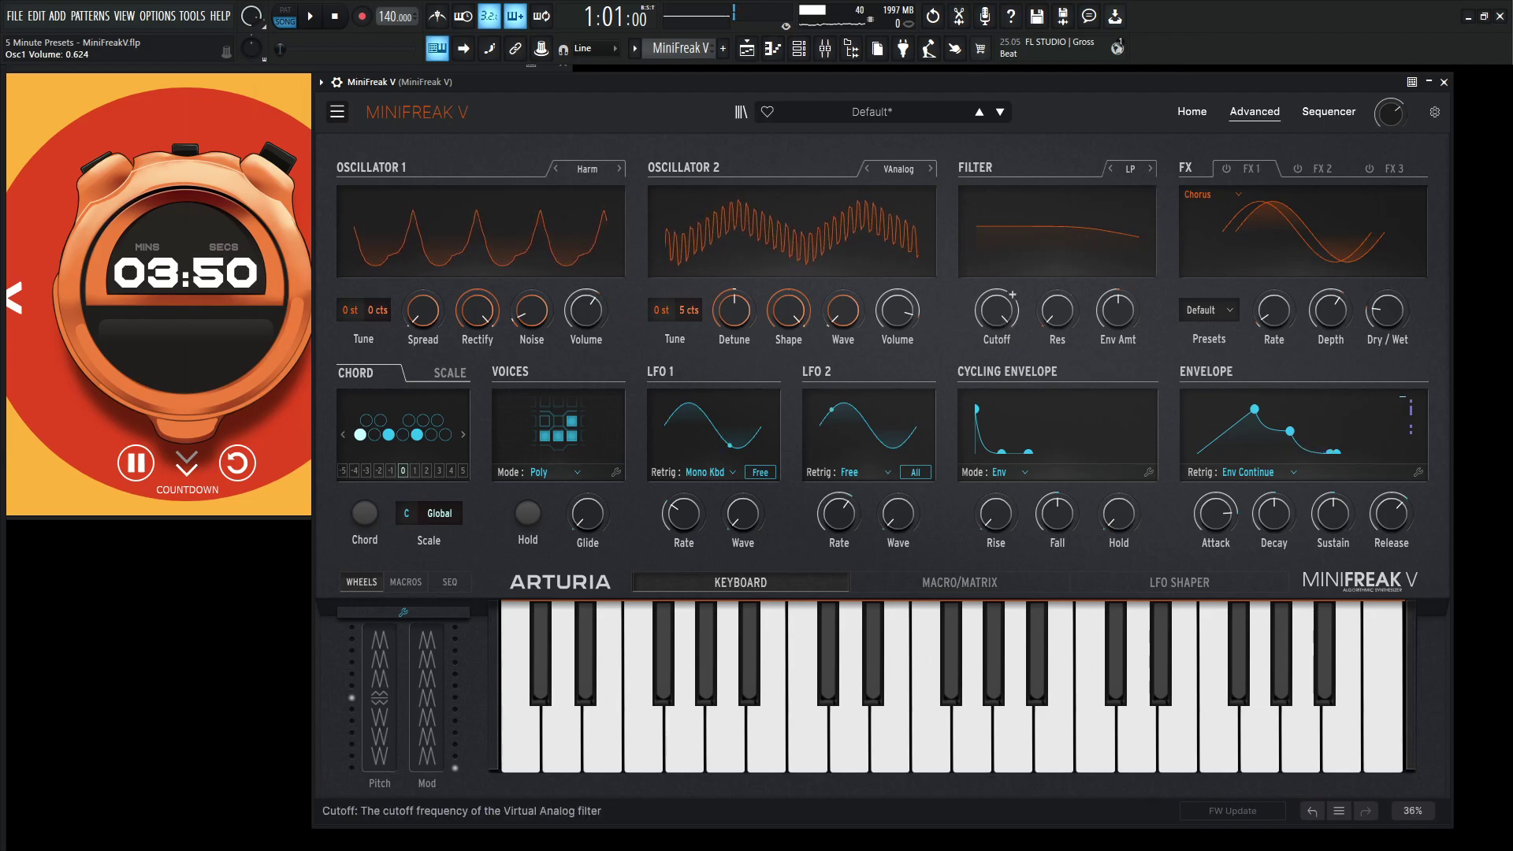
pyautogui.moveTo(997, 316); pyautogui.dragTo(998, 351)
pyautogui.moveTo(1062, 315)
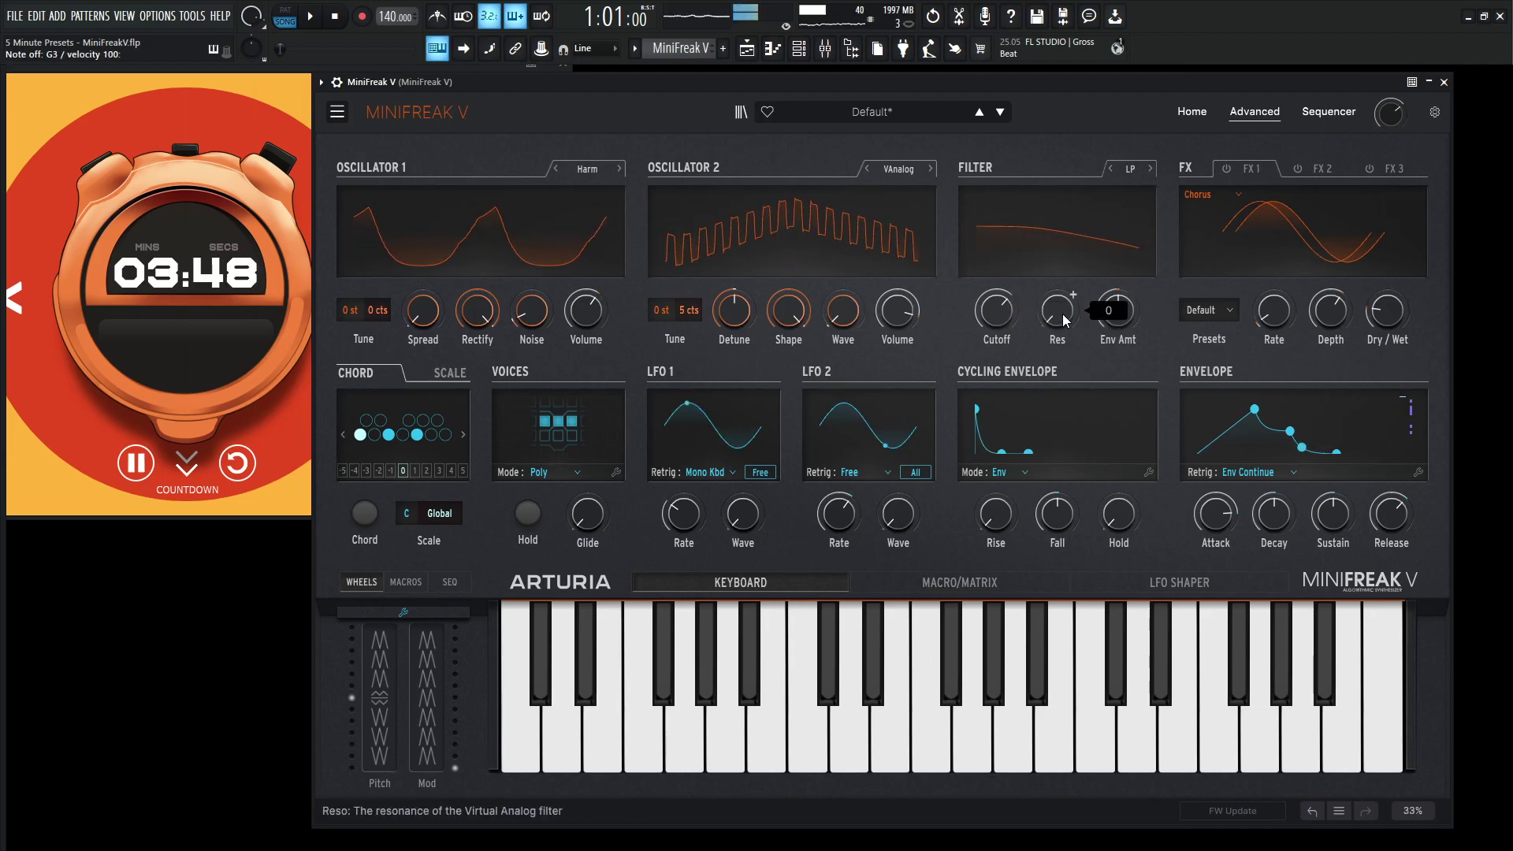
pyautogui.moveTo(1062, 316); pyautogui.dragTo(1121, 303)
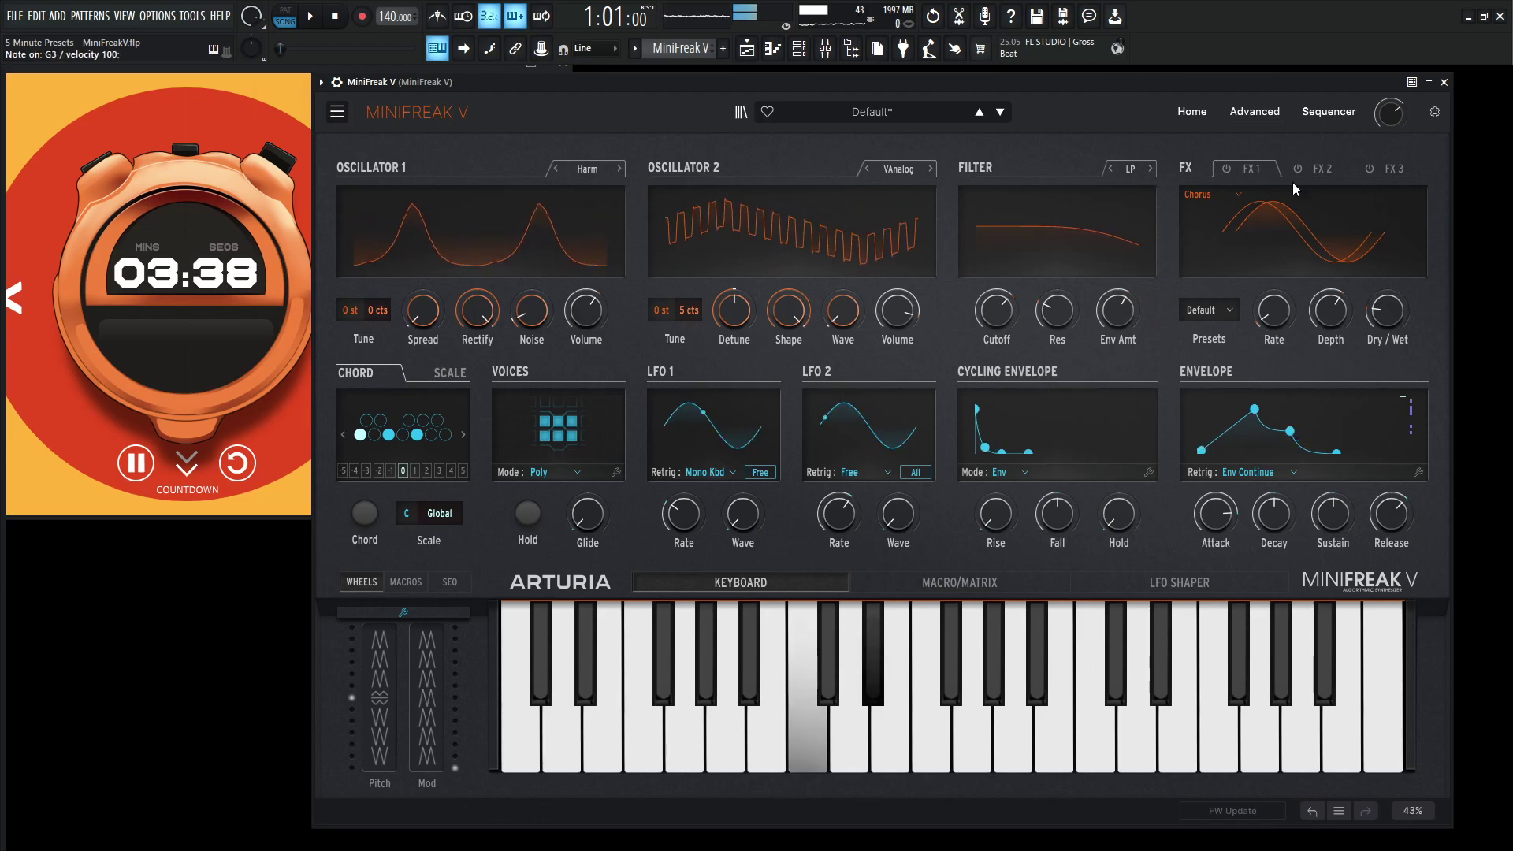
# Step: Raise Oscillator 2's volume to 13.2 and settle the filter at cutoff 57, resonance 33
pyautogui.moveTo(1390, 113); pyautogui.dragTo(1390, 114)
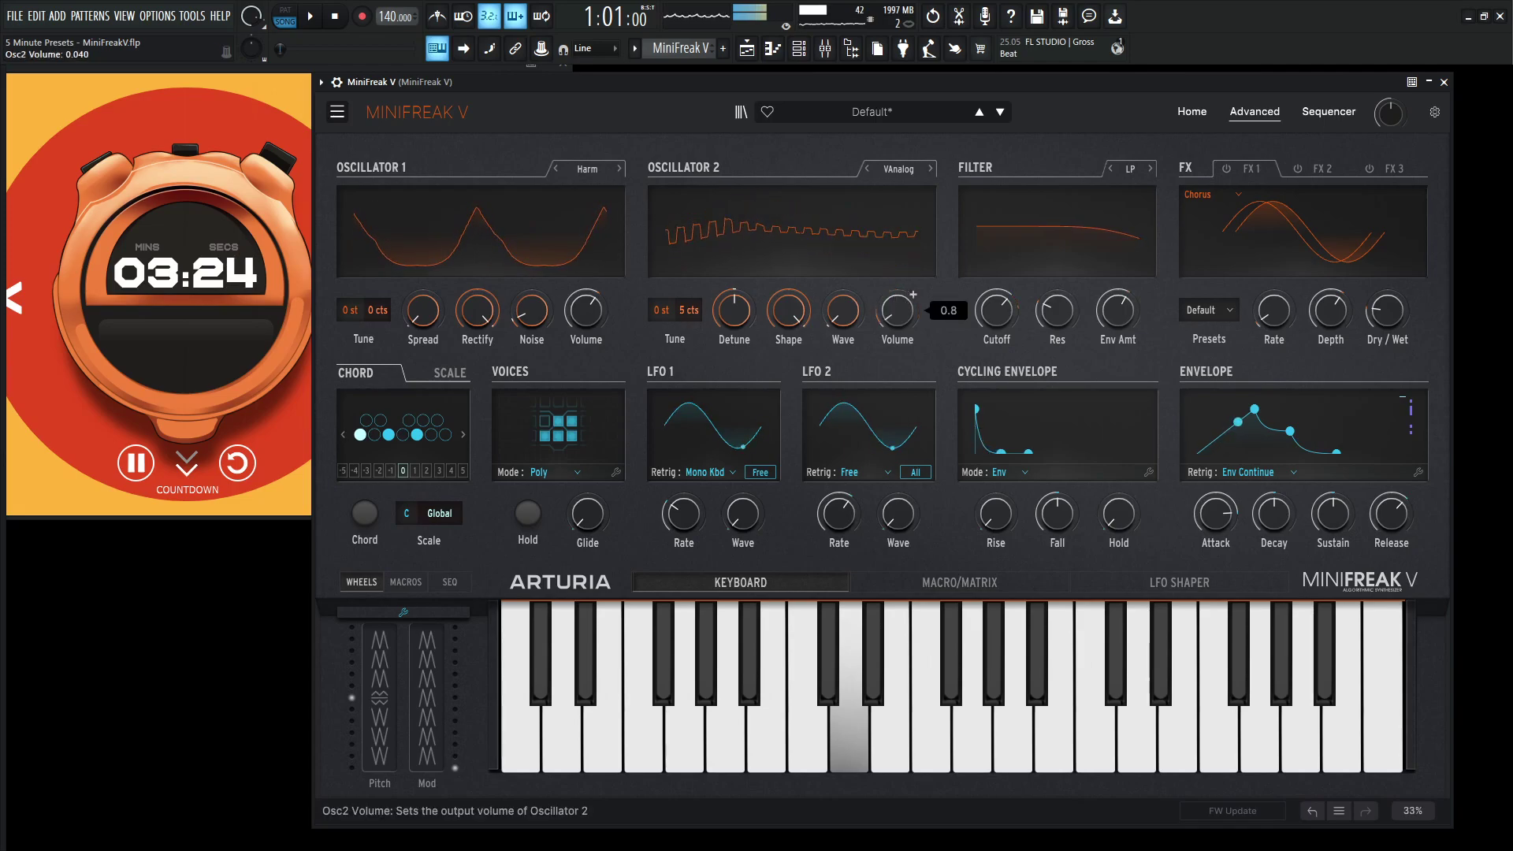
pyautogui.moveTo(896, 310)
pyautogui.mouseDown()
pyautogui.moveTo(897, 293)
pyautogui.moveTo(904, 316)
pyautogui.mouseUp()
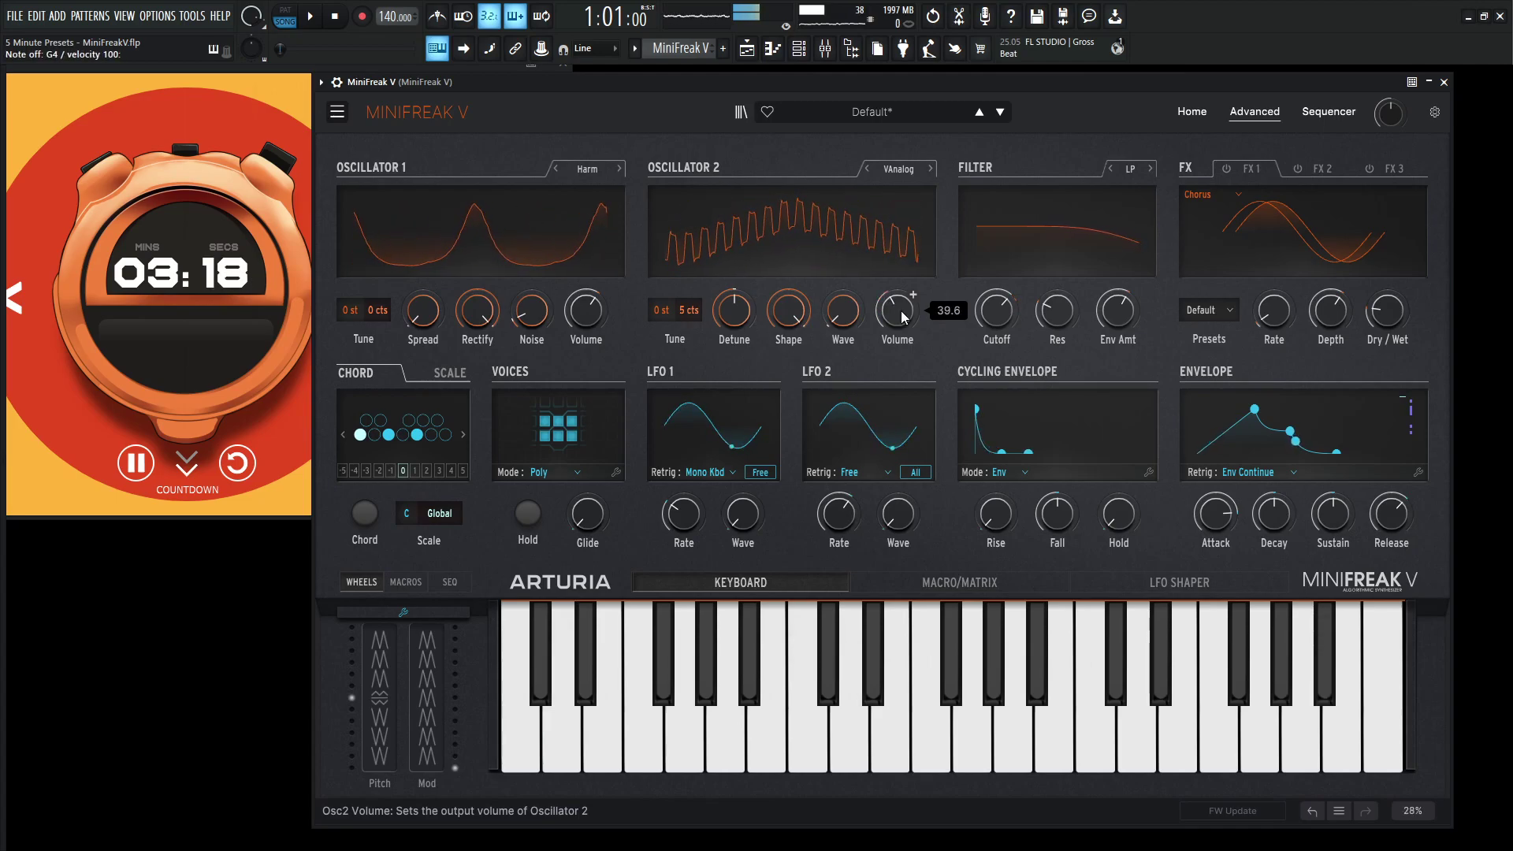
pyautogui.moveTo(993, 313); pyautogui.dragTo(993, 320)
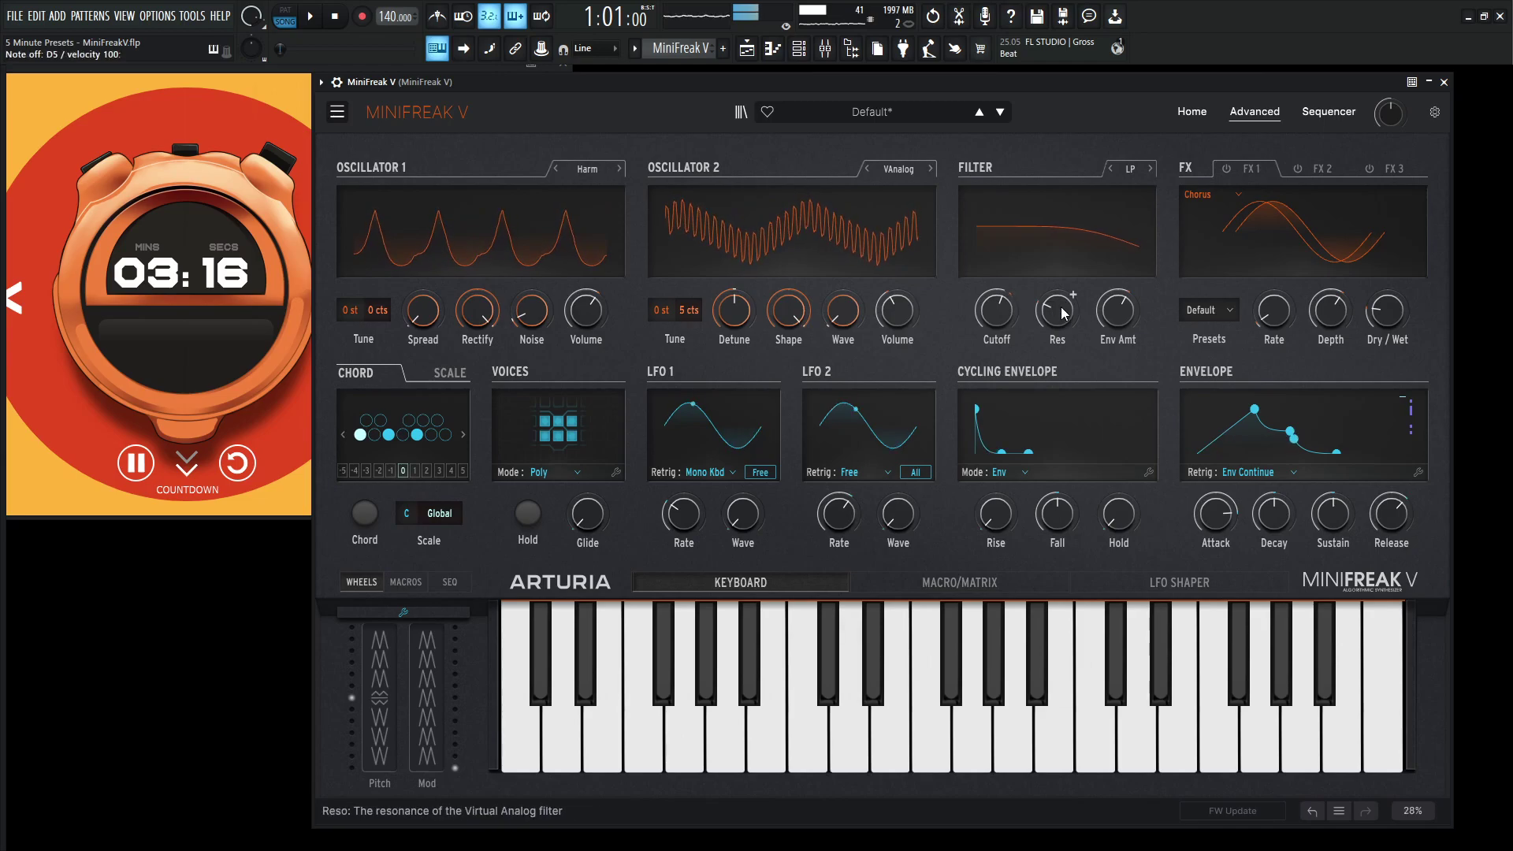
pyautogui.click(1061, 320)
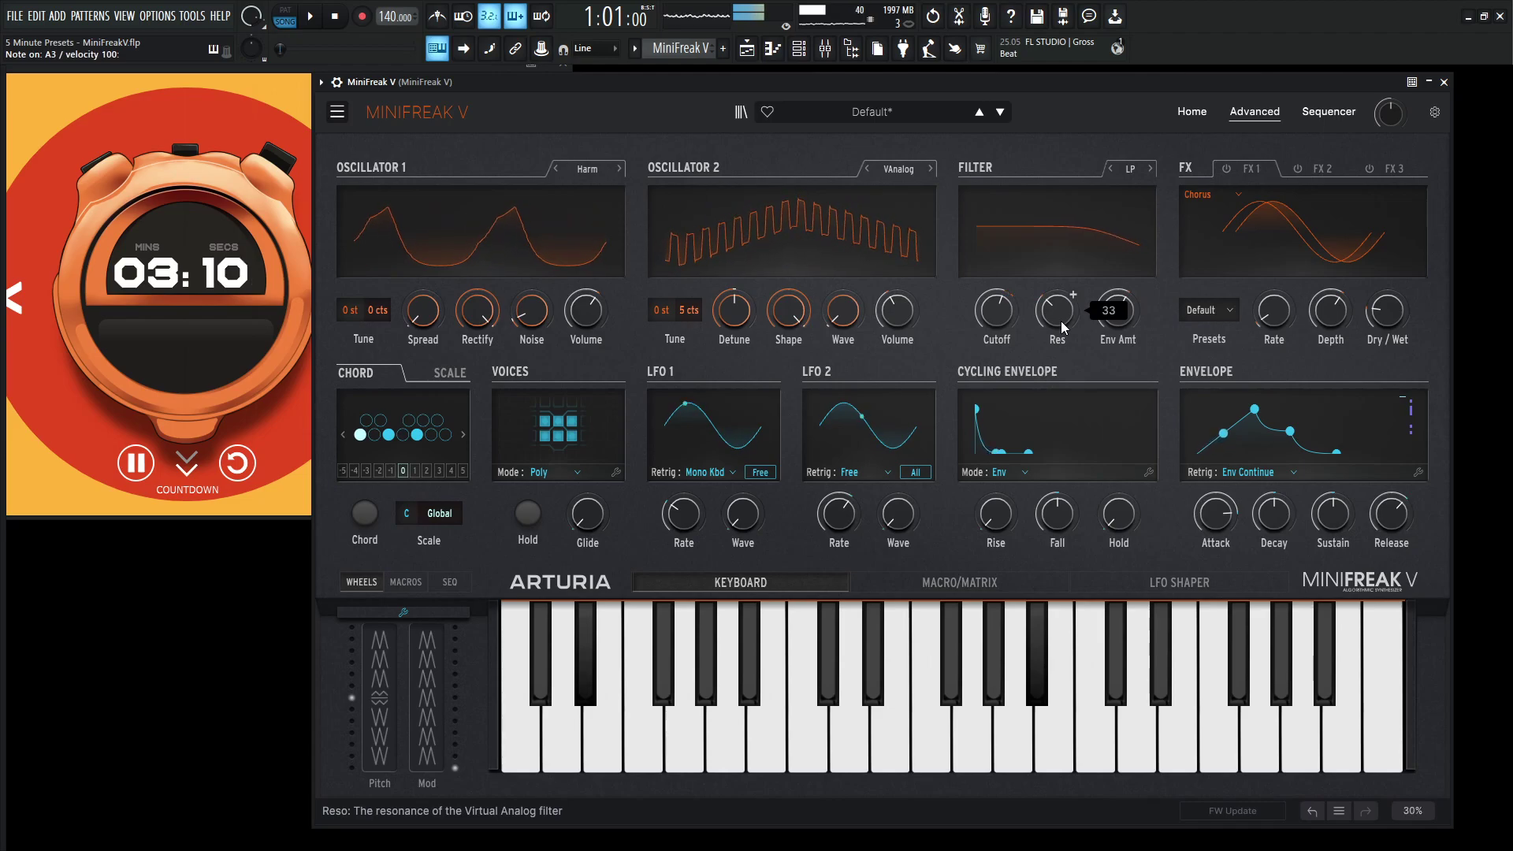
# Step: Enable the FX1 Chorus and nudge its Dry/Wet mix up to 37.6
pyautogui.moveTo(934, 249)
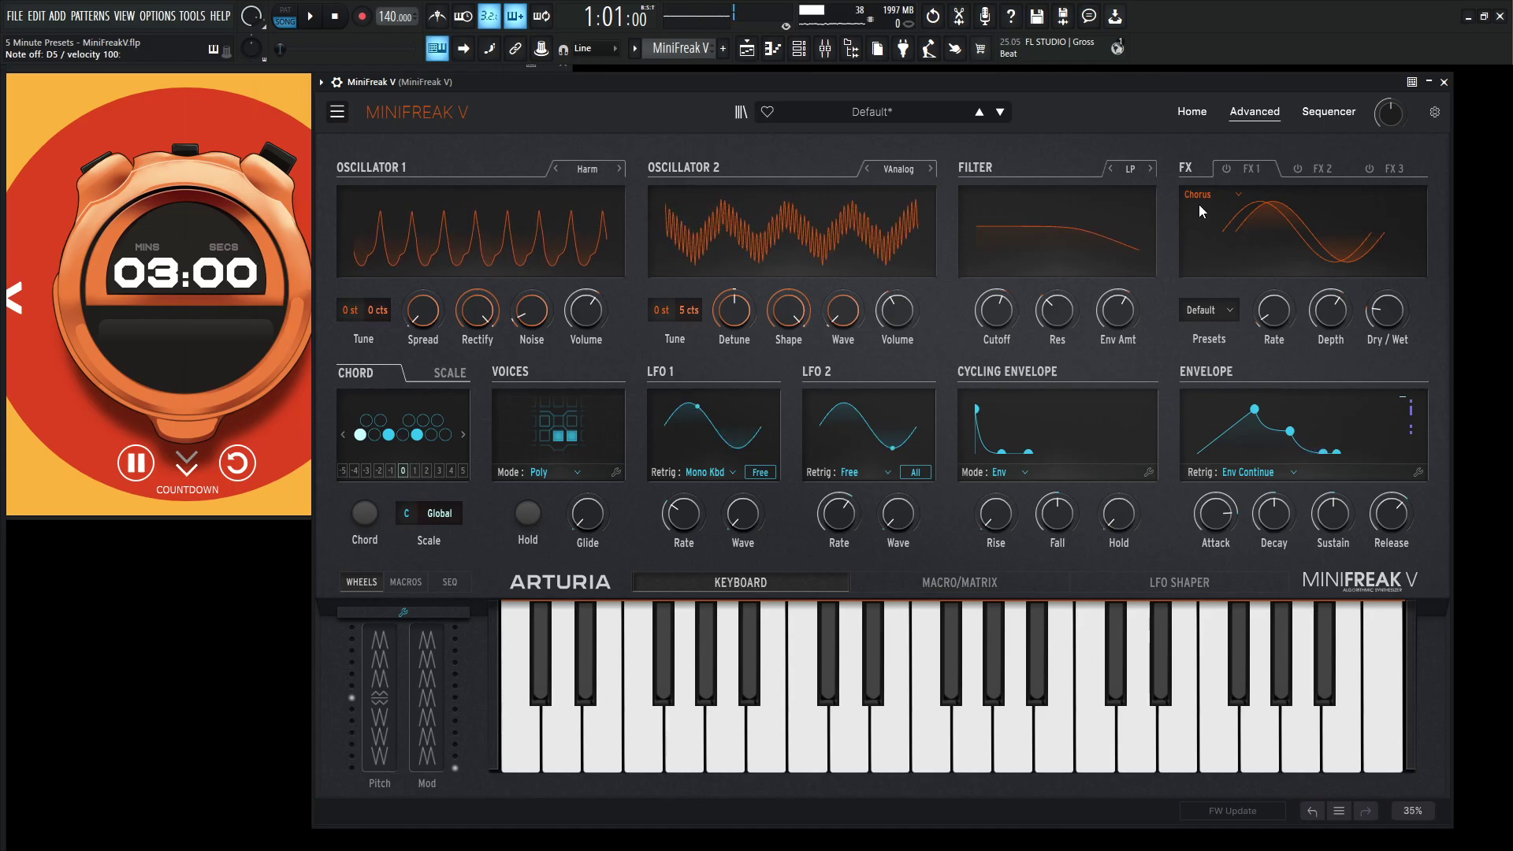
pyautogui.click(1227, 169)
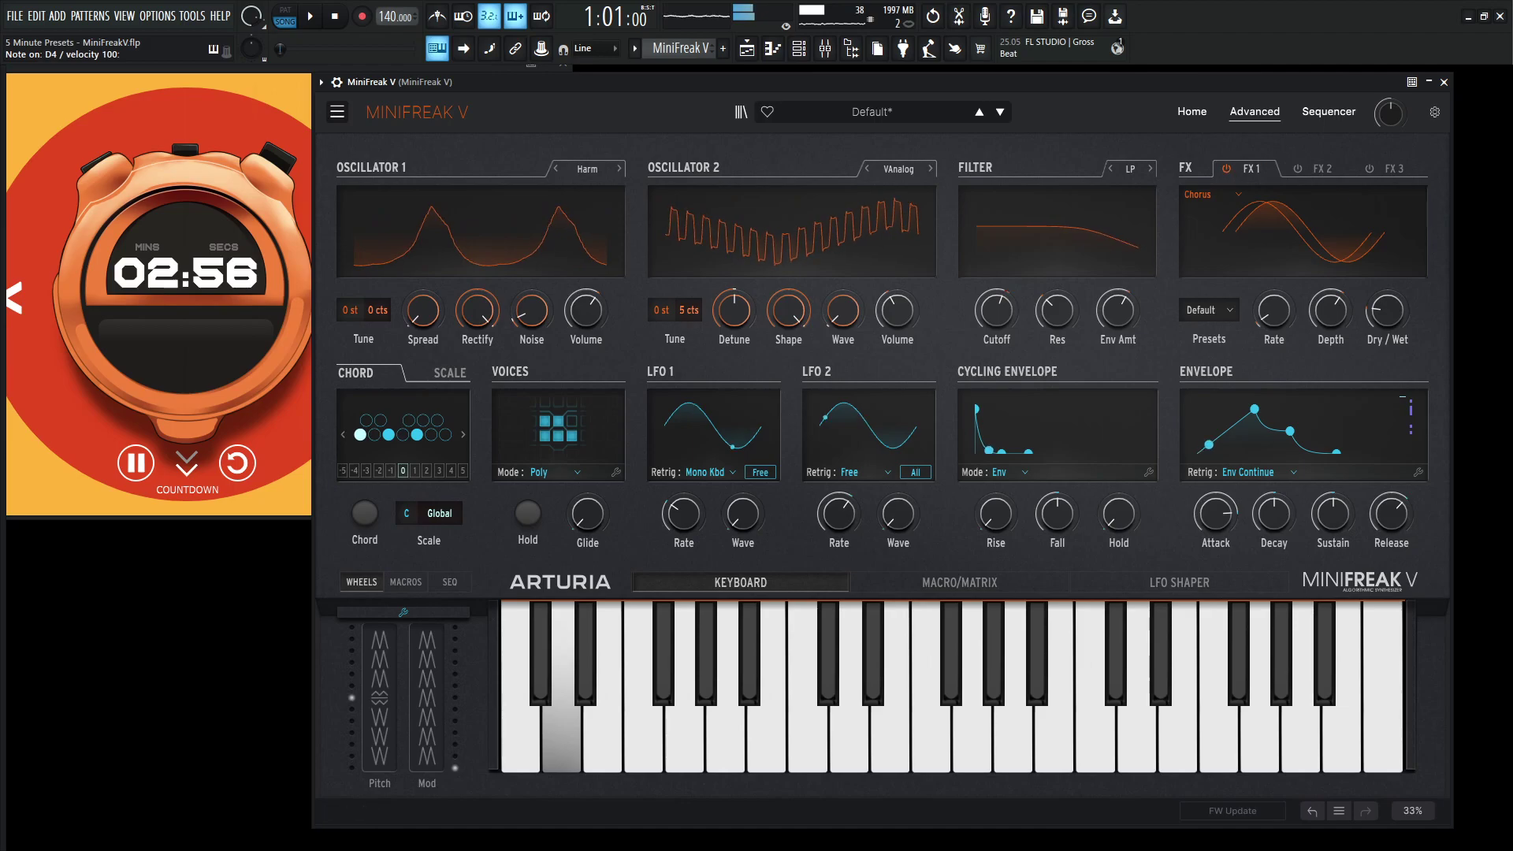
pyautogui.moveTo(1387, 311); pyautogui.dragTo(1387, 305)
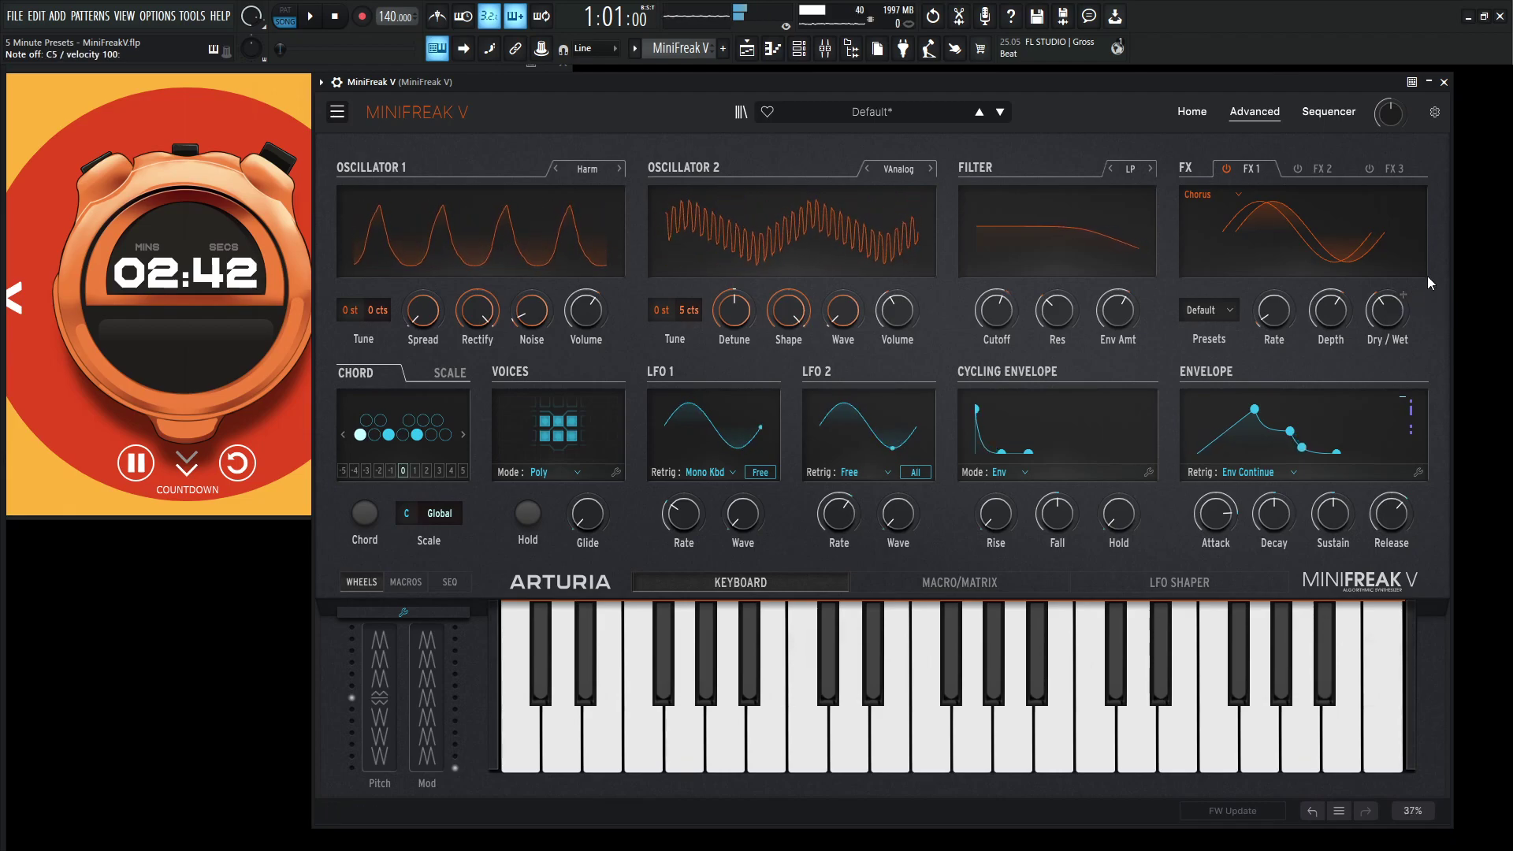
# Step: Set the FX2 Delay to Ping-Pong Sync with a higher level, and transpose Oscillator 1 to -12 semitones
pyautogui.click(1322, 170)
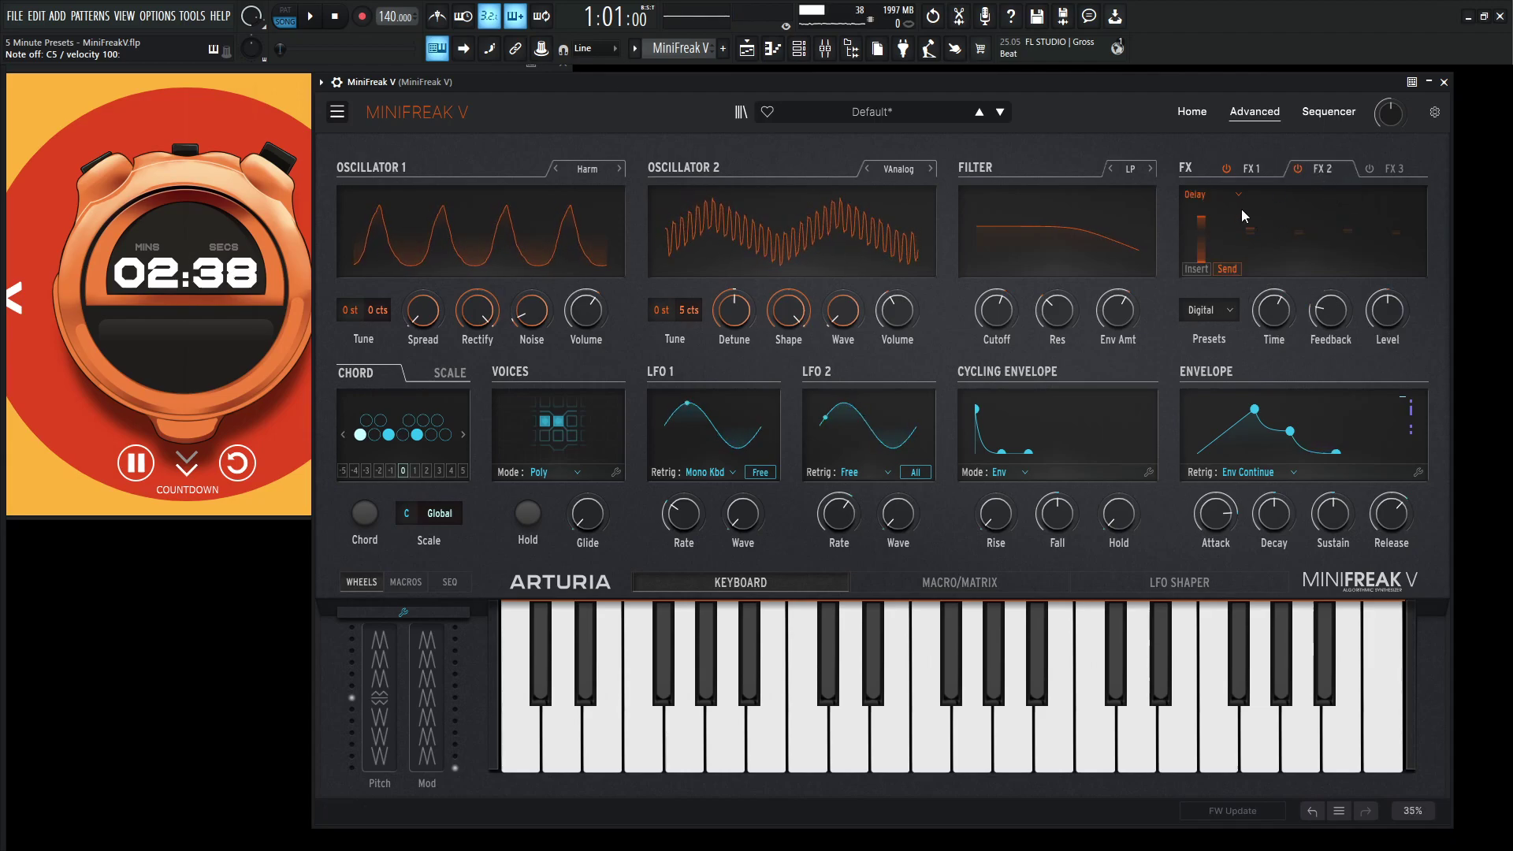
pyautogui.click(1217, 309)
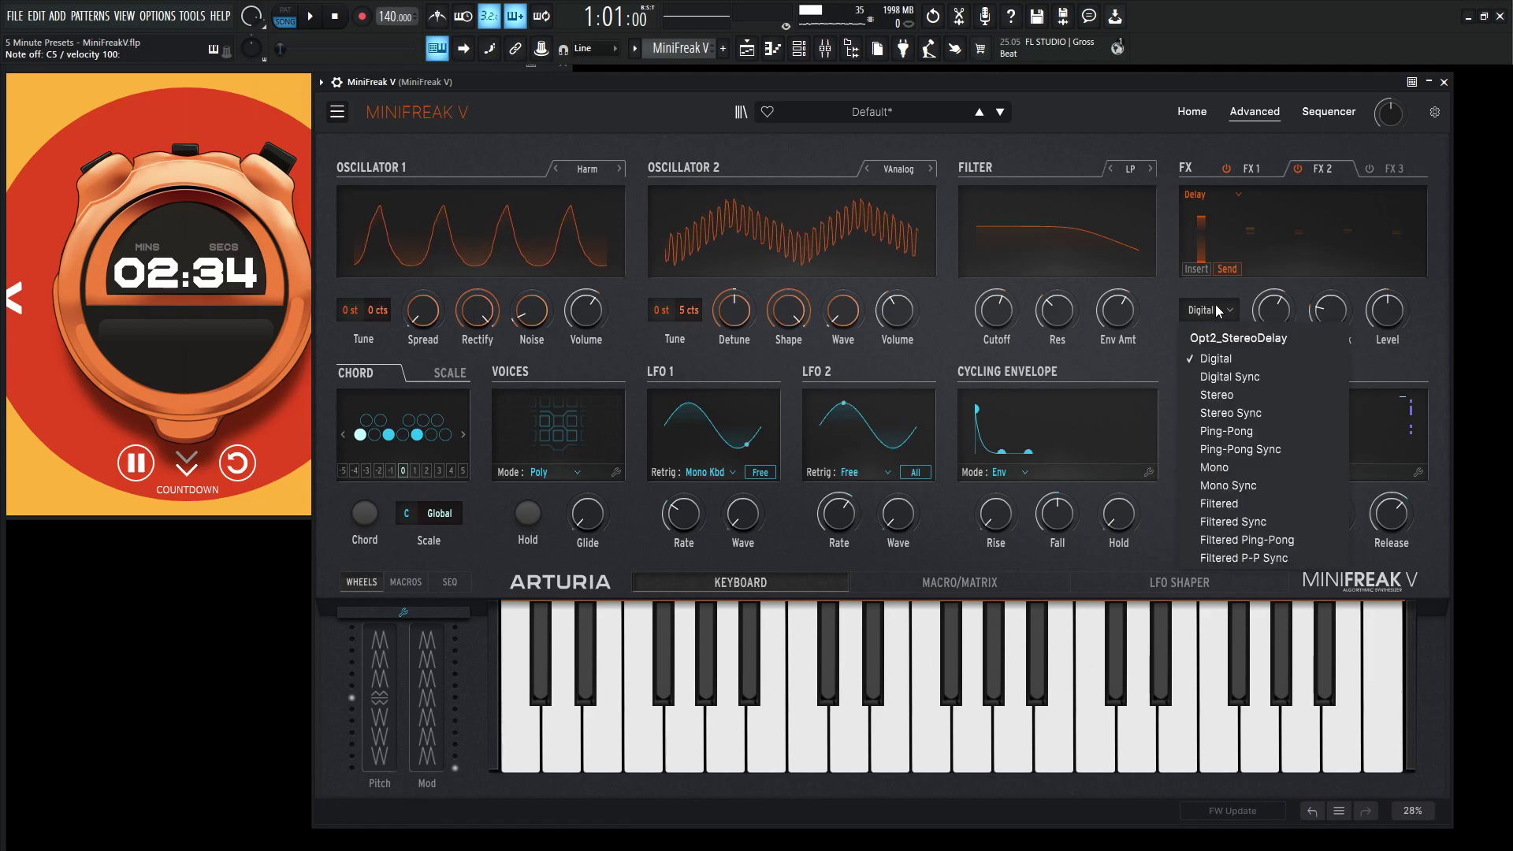
pyautogui.click(1305, 450)
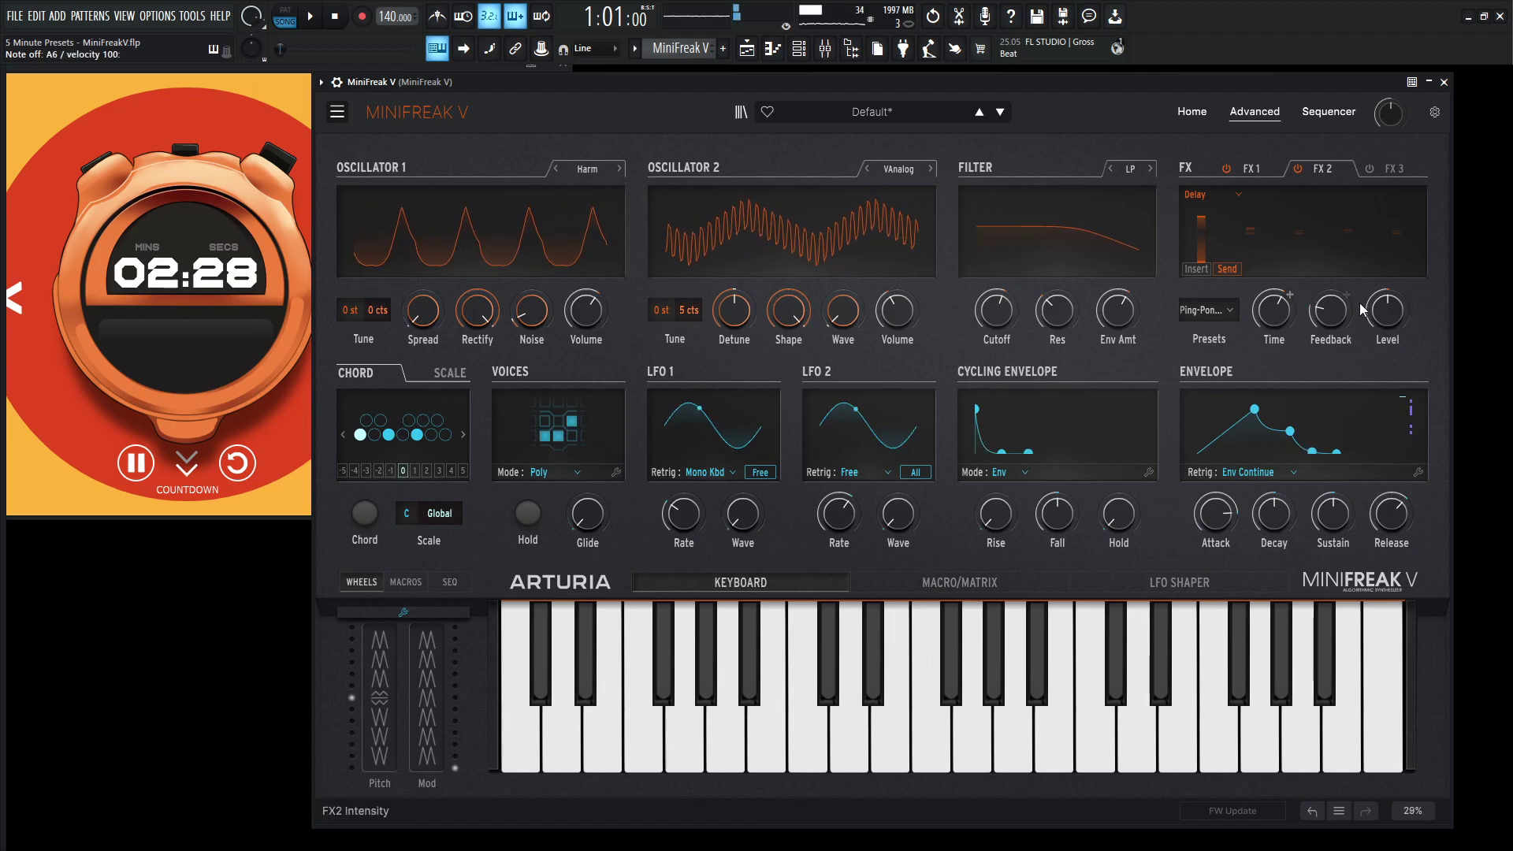
pyautogui.moveTo(1386, 310)
pyautogui.mouseDown()
pyautogui.moveTo(1387, 289)
pyautogui.moveTo(1393, 318)
pyautogui.mouseUp()
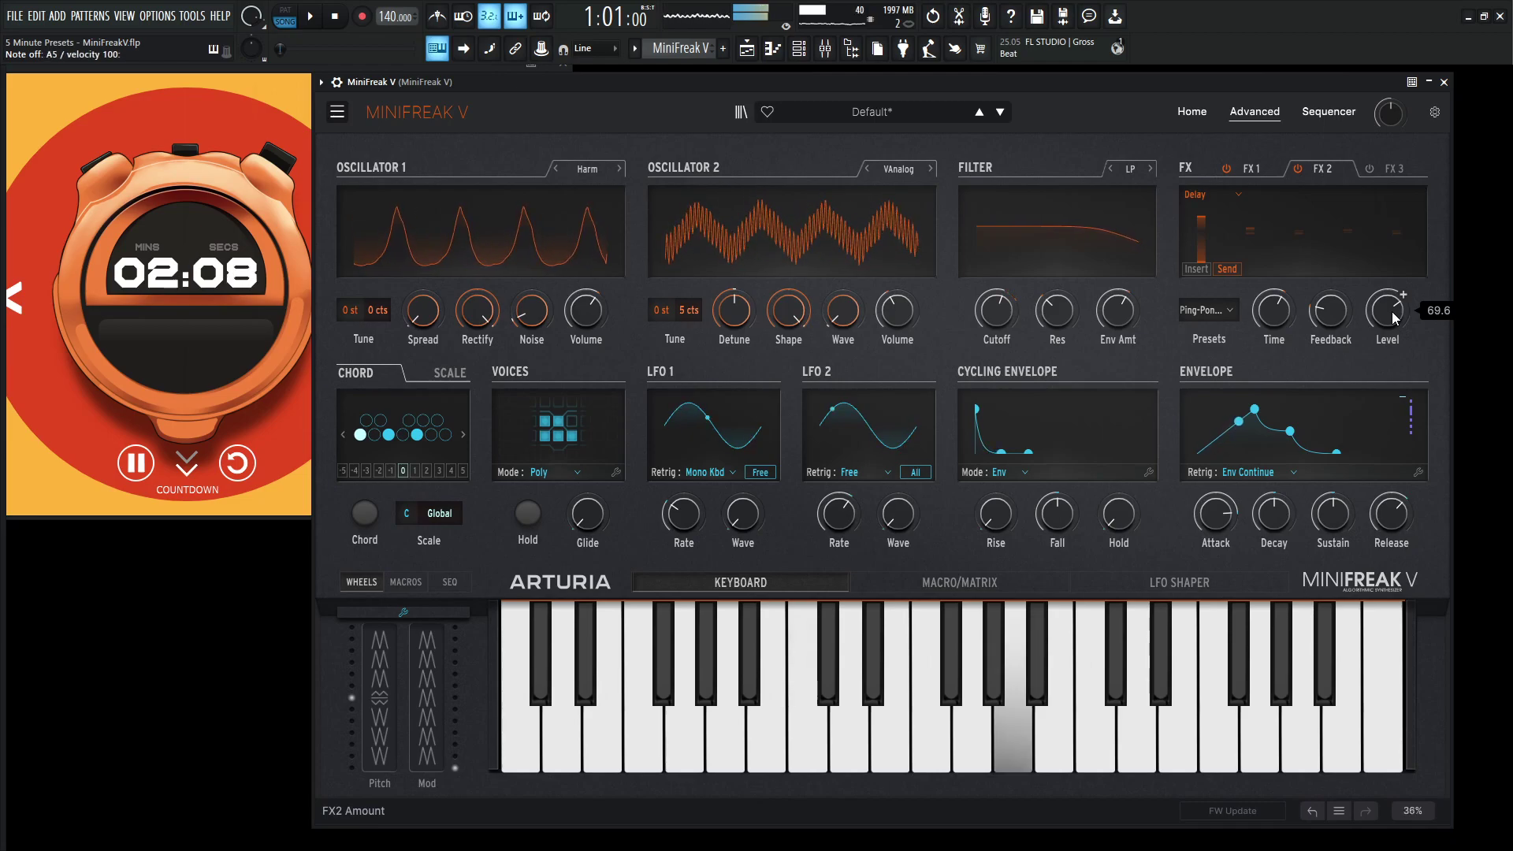
pyautogui.moveTo(1329, 304)
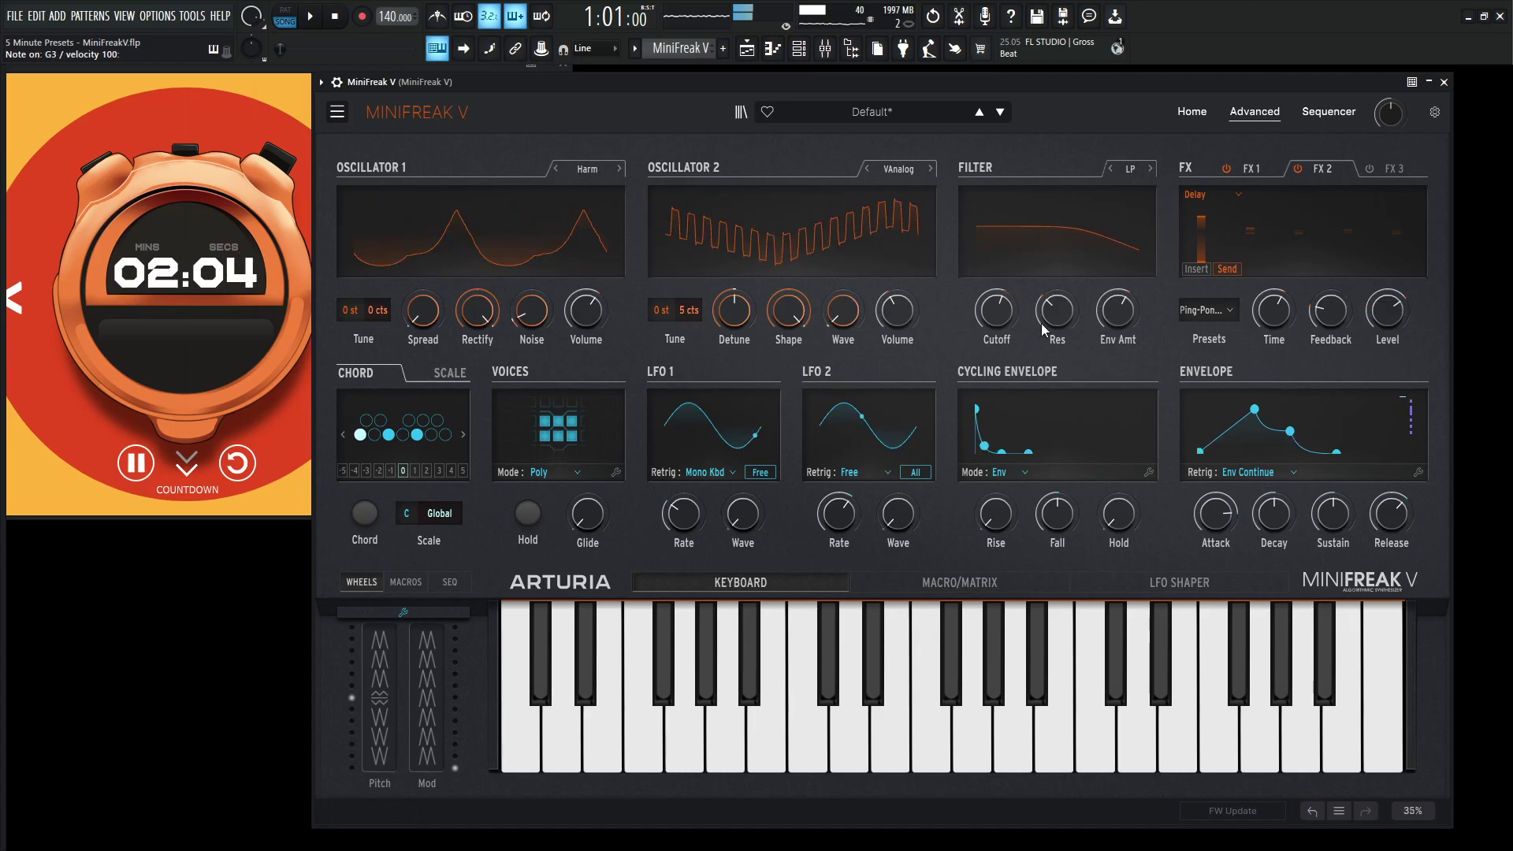
pyautogui.moveTo(350, 310)
pyautogui.mouseDown()
pyautogui.moveTo(350, 346)
pyautogui.moveTo(342, 308)
pyautogui.mouseUp()
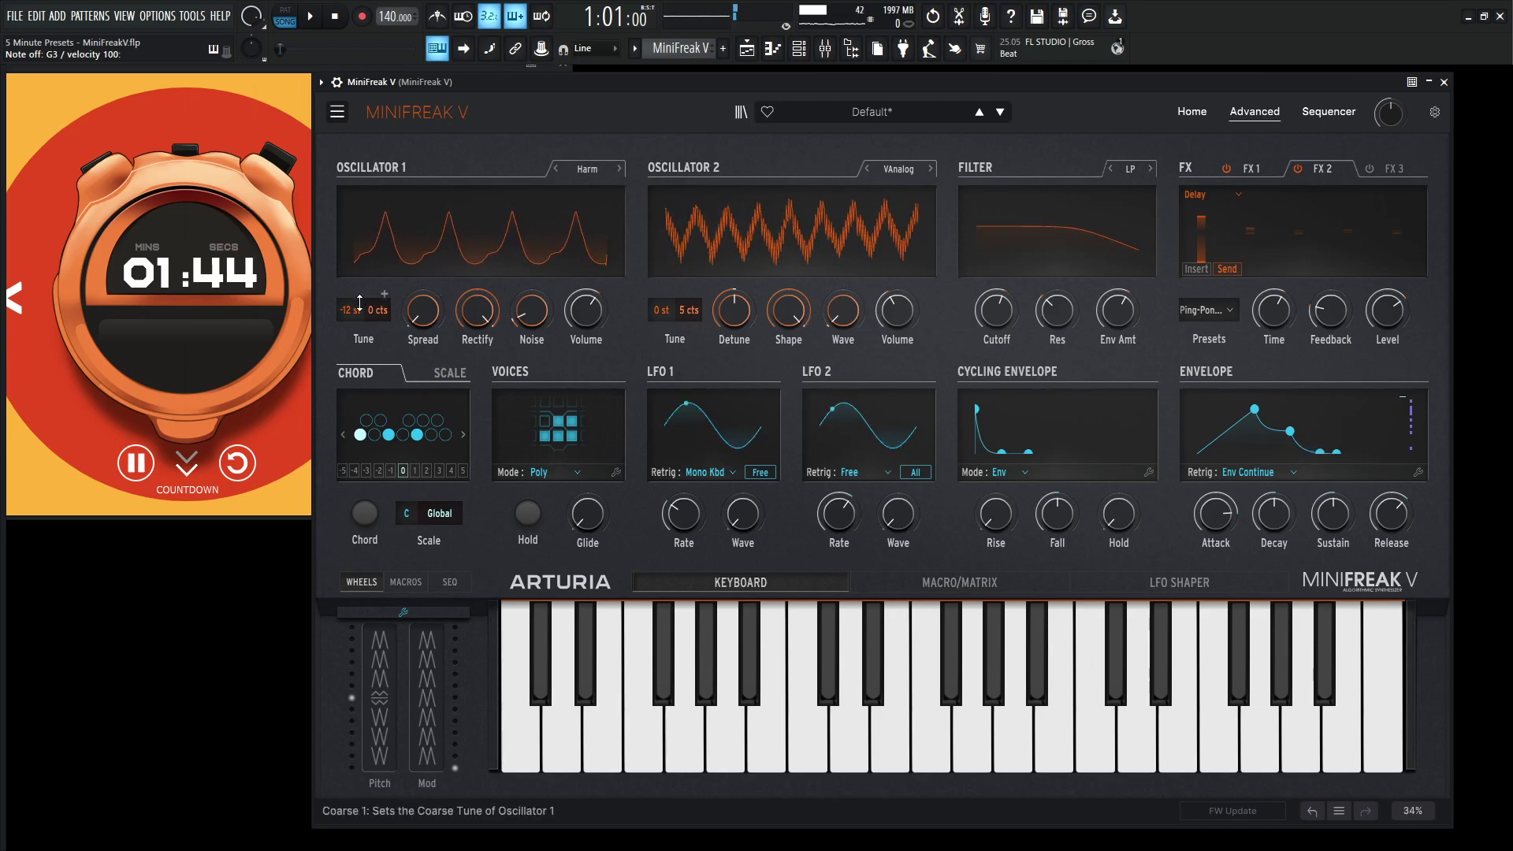
# Step: Reset Oscillator 1's coarse tuning back to 0 semitones and 0 cents
pyautogui.doubleClick(351, 310)
pyautogui.moveTo(416, 297)
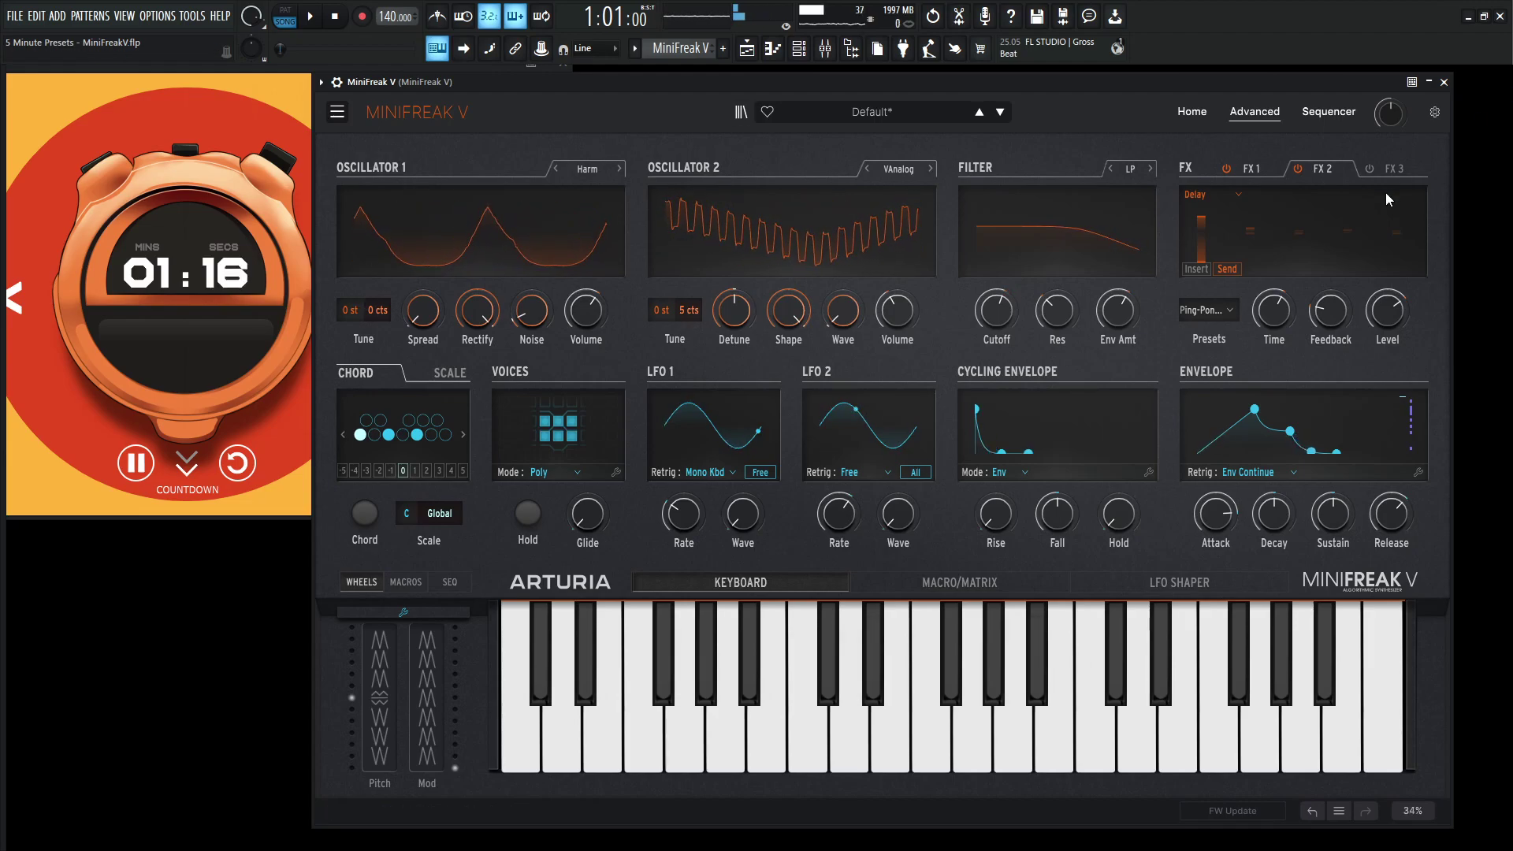
# Step: Enable the FX3 Reverb, raise its level, and keep it in Insert mode after trying Send
pyautogui.click(1369, 170)
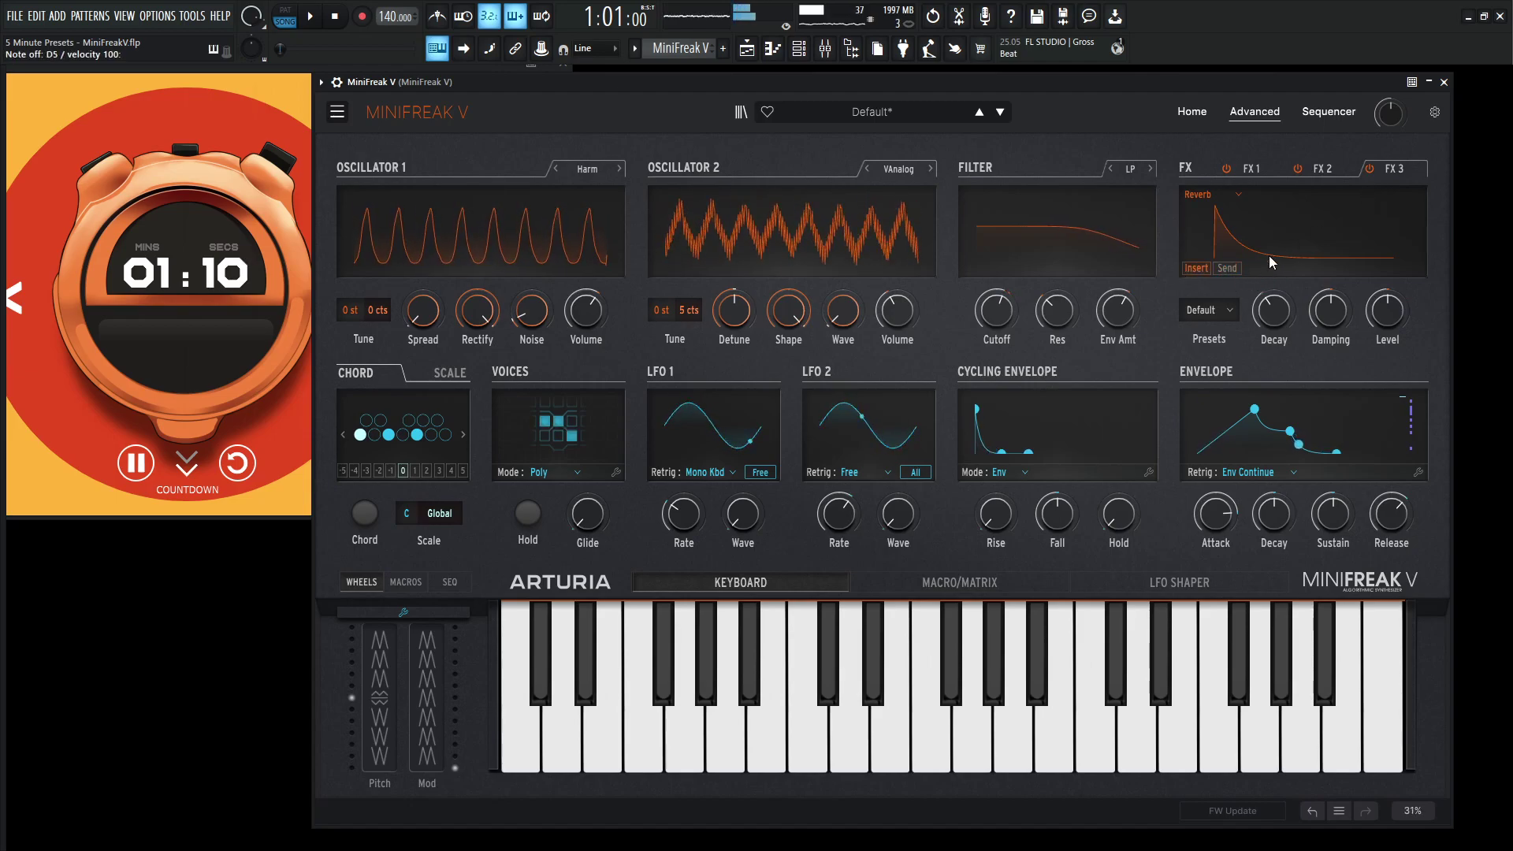
pyautogui.moveTo(1394, 315); pyautogui.dragTo(1394, 284)
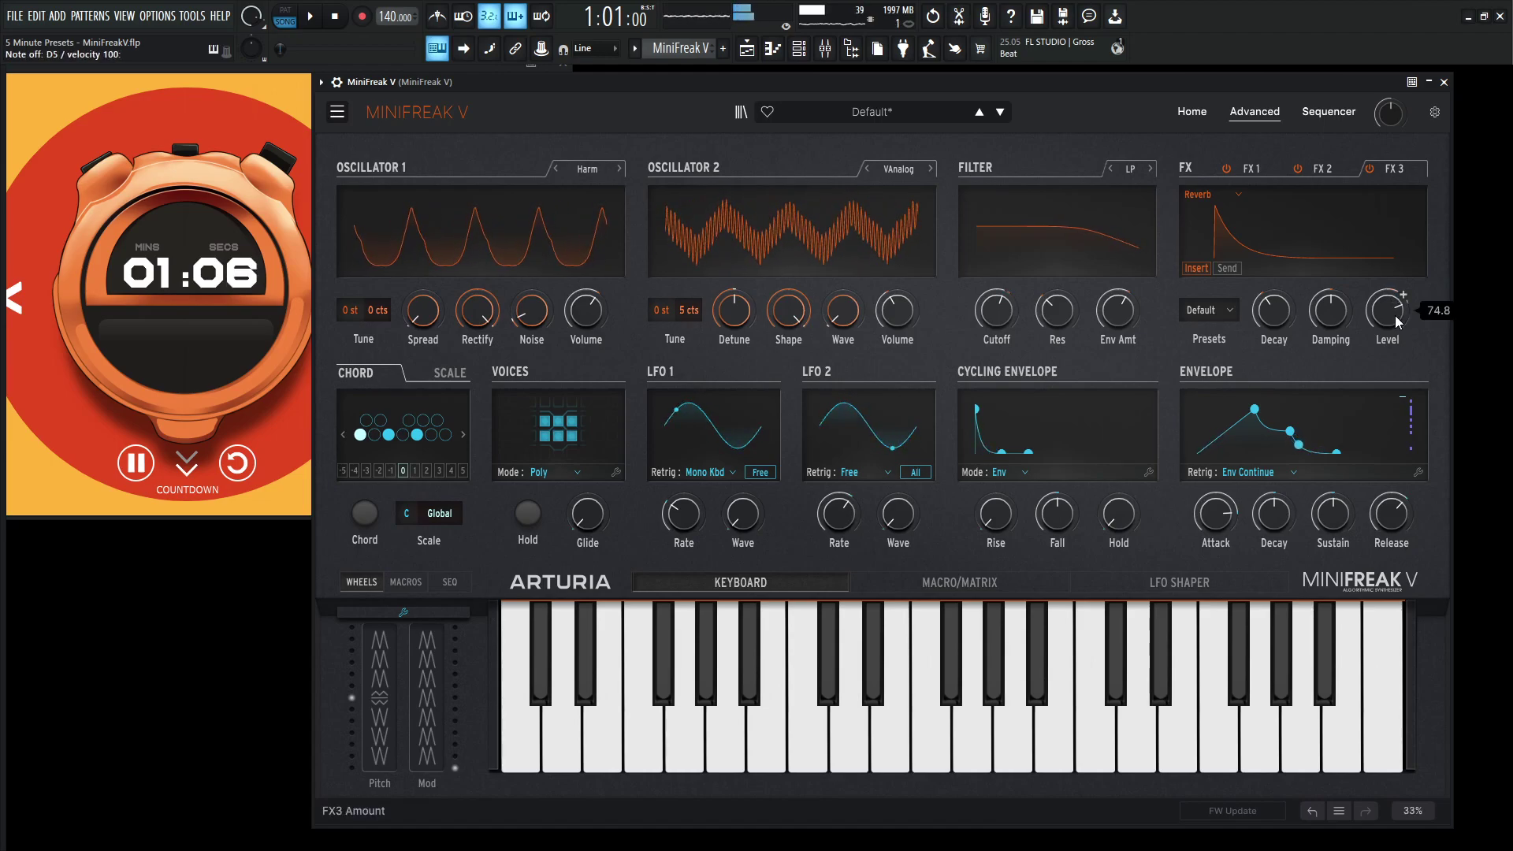
pyautogui.moveTo(1318, 313)
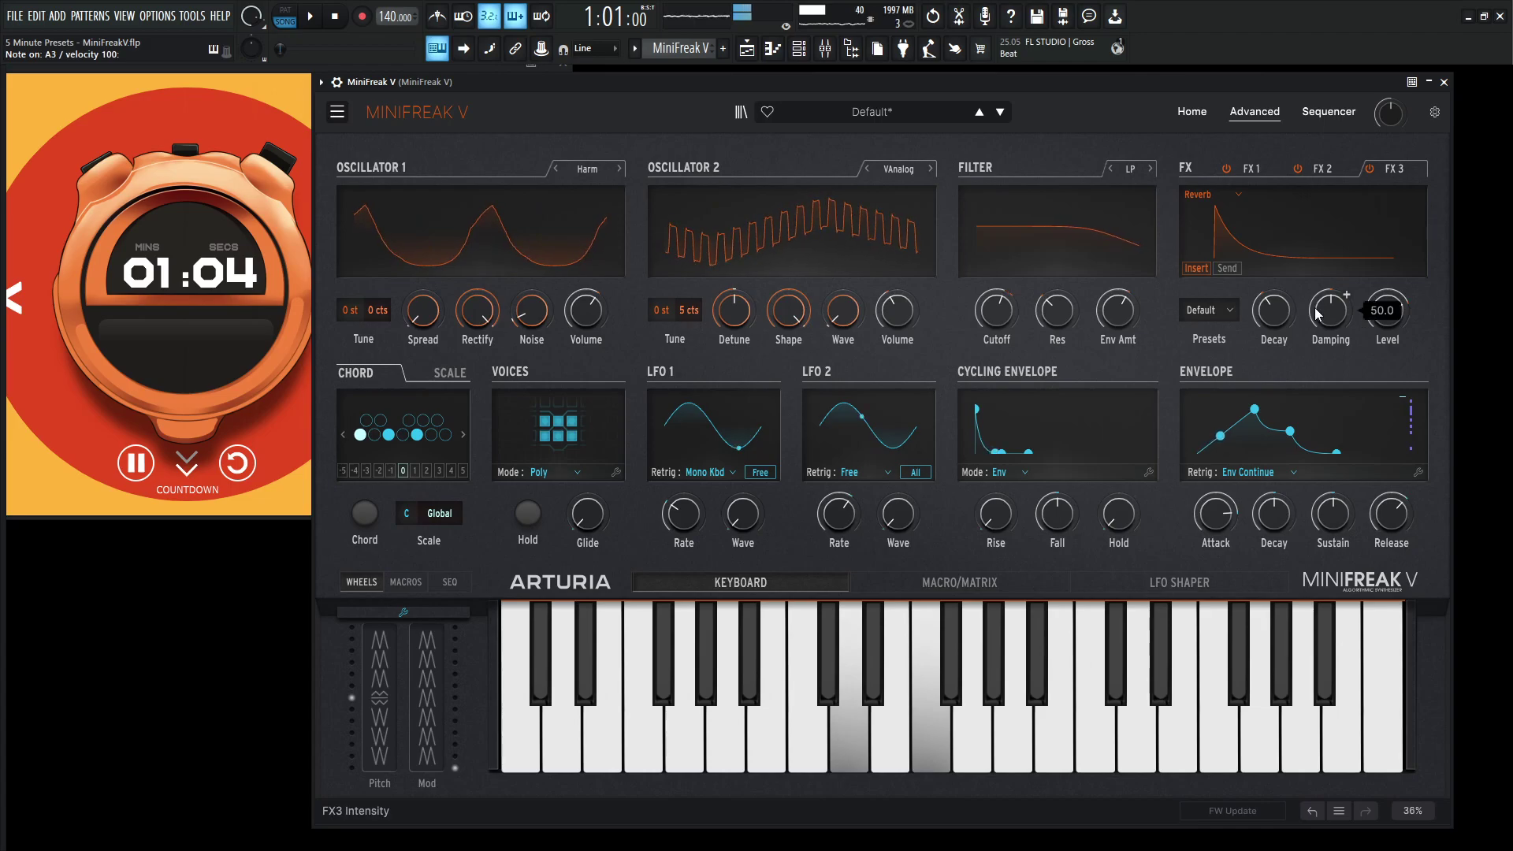
pyautogui.click(1226, 269)
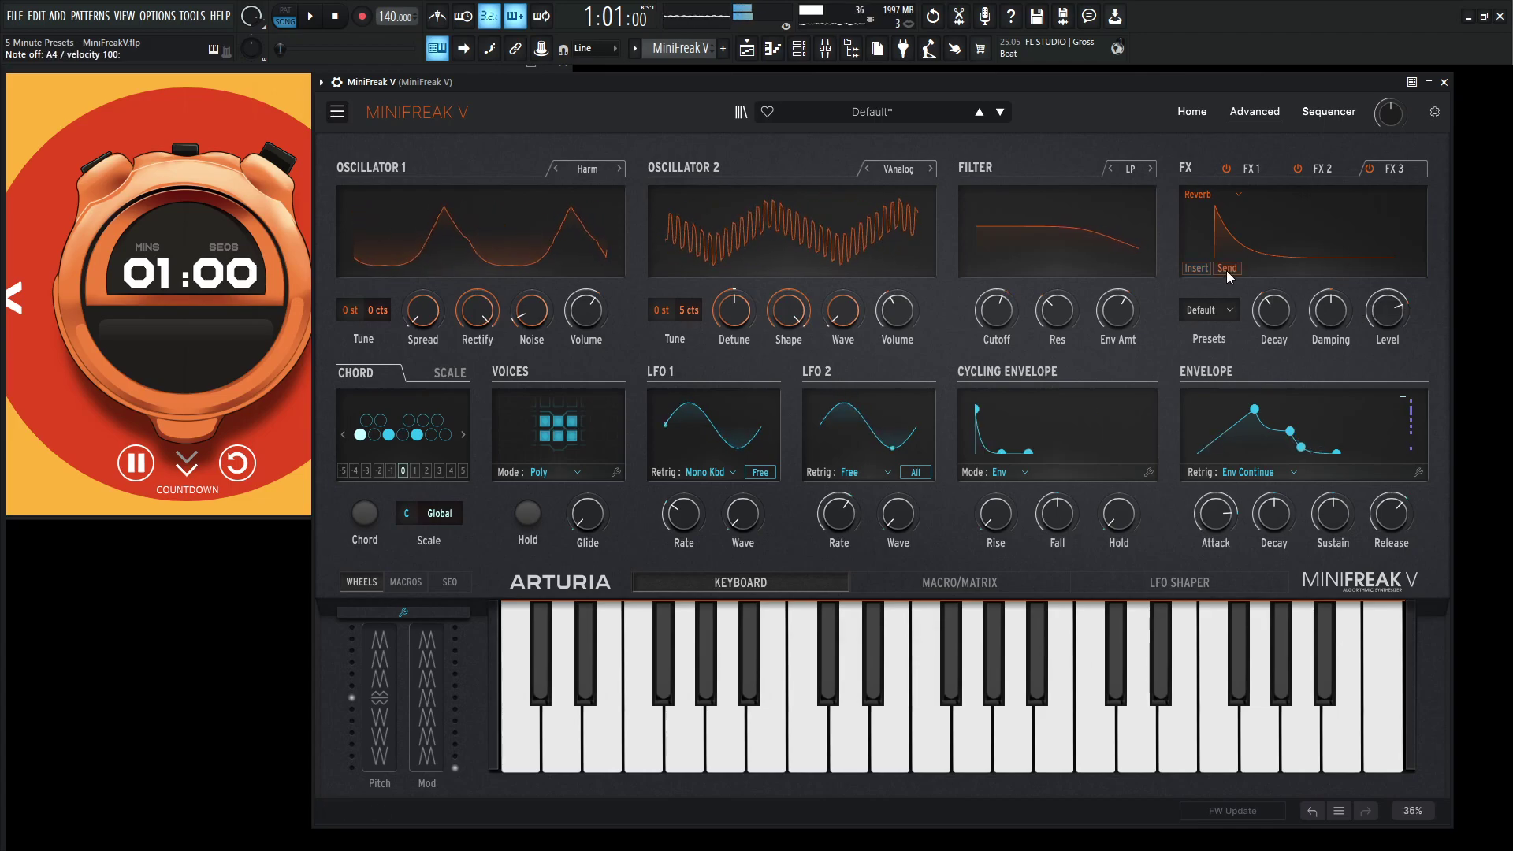
pyautogui.click(1203, 271)
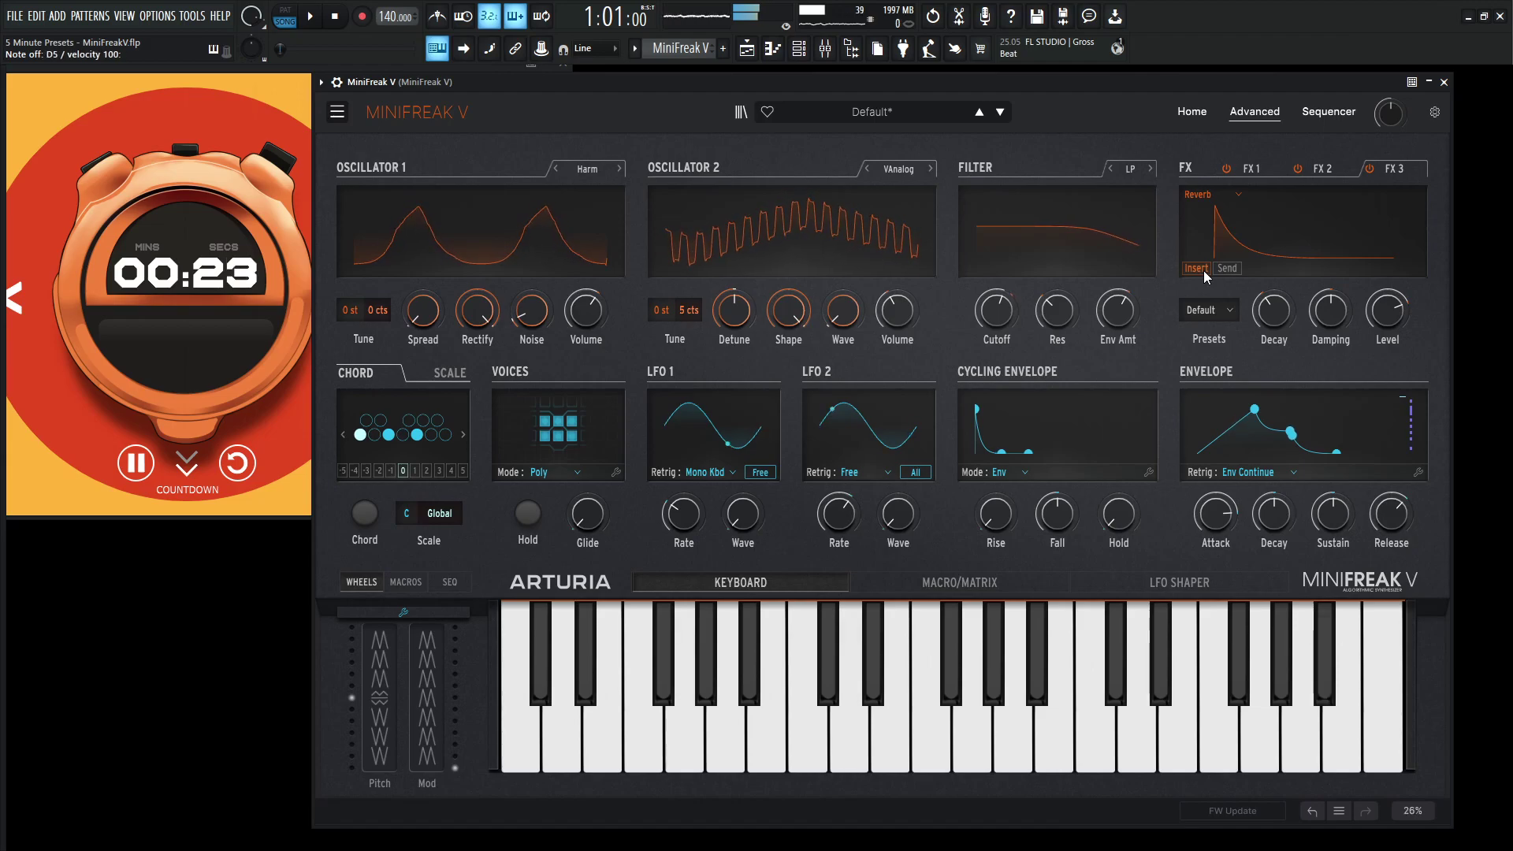
# Step: With the mixer open, bring MiniFreak V forward and raise its preset volume to +4 dB
pyautogui.press('F9')
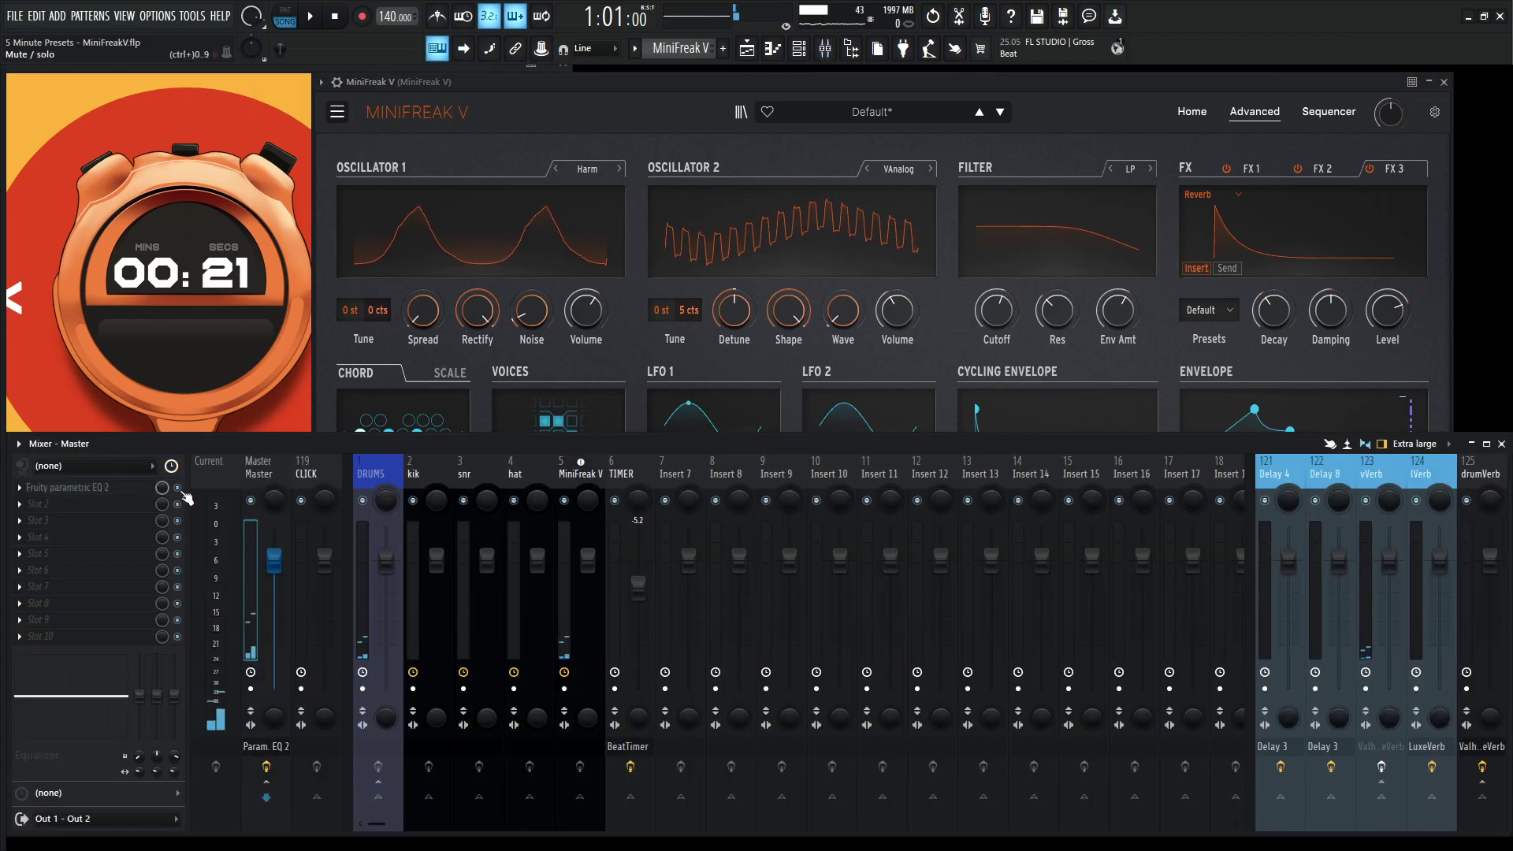
pyautogui.click(1128, 102)
pyautogui.press('x')
pyautogui.moveTo(1390, 113); pyautogui.dragTo(1389, 85)
pyautogui.scroll(2, 1389, 113)
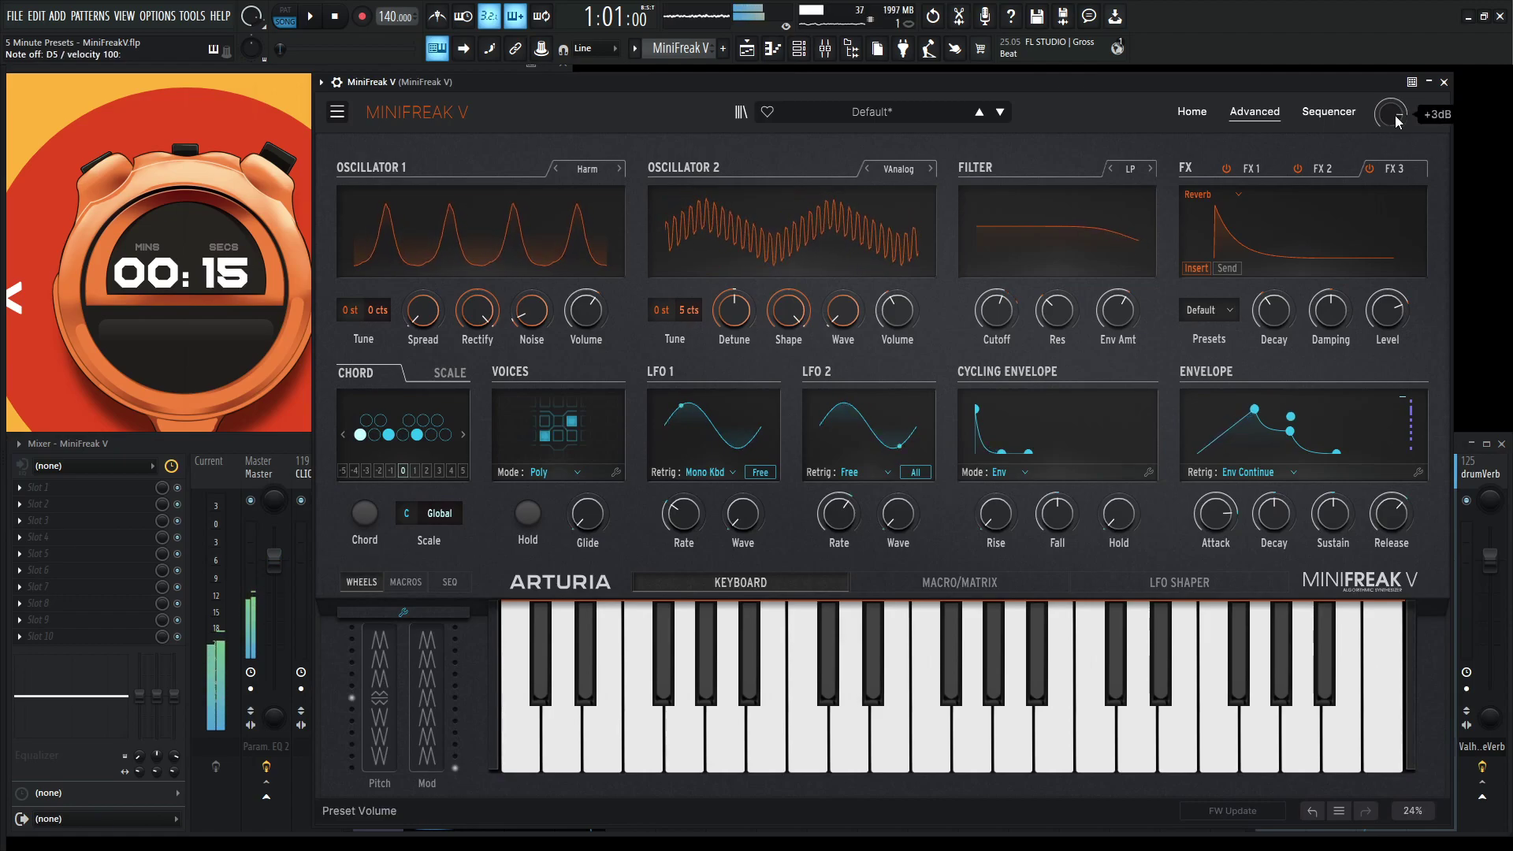
pyautogui.scroll(1, 1388, 118)
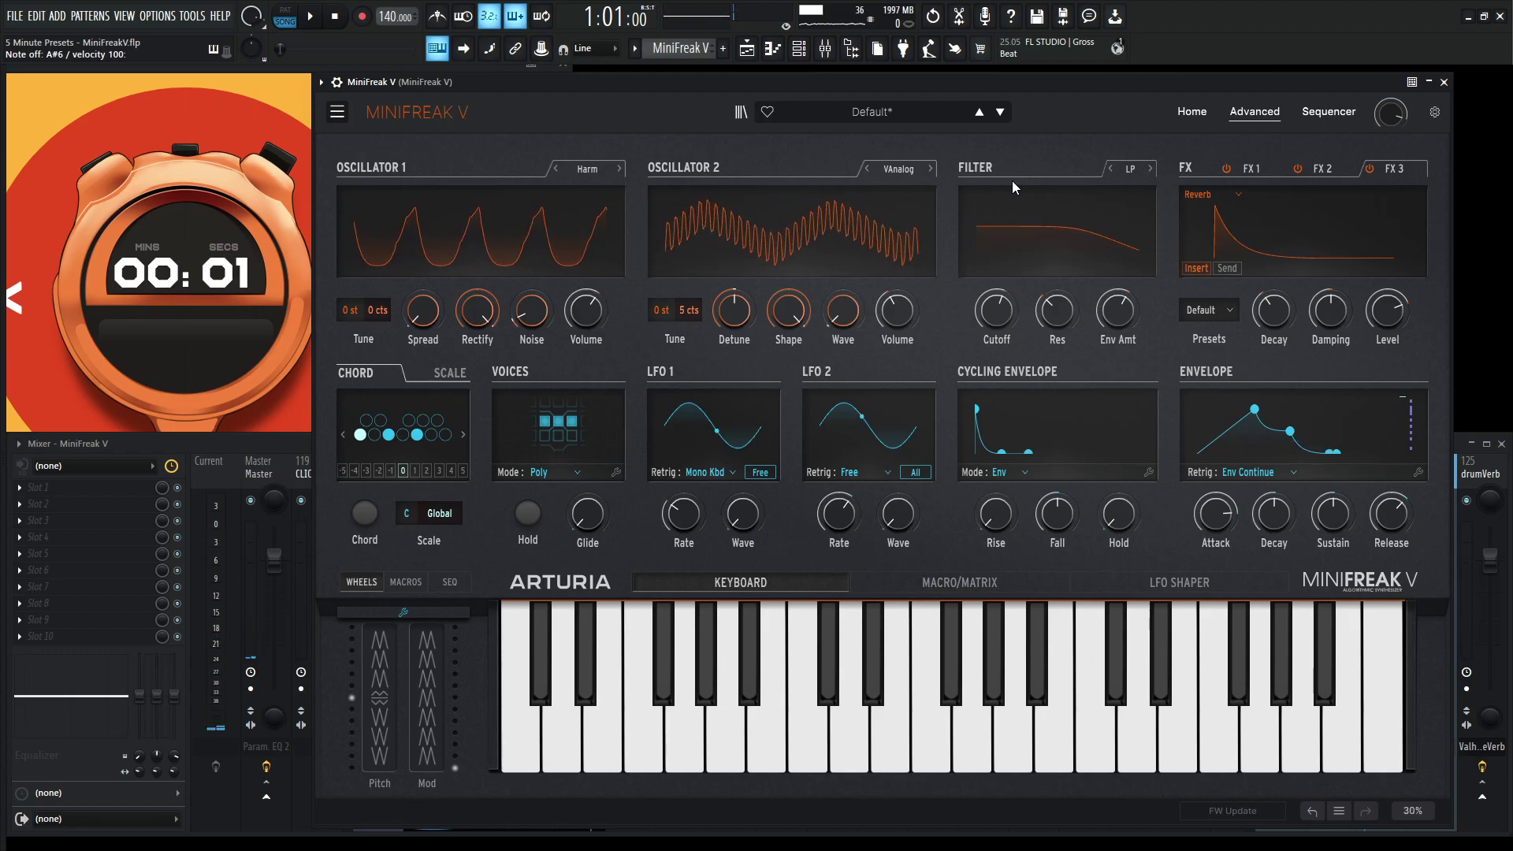
# Step: Toggle the FL Studio mixer off with F9, leaving the finished MiniFreak V patch in view
pyautogui.press('F9')
pyautogui.press('F9')
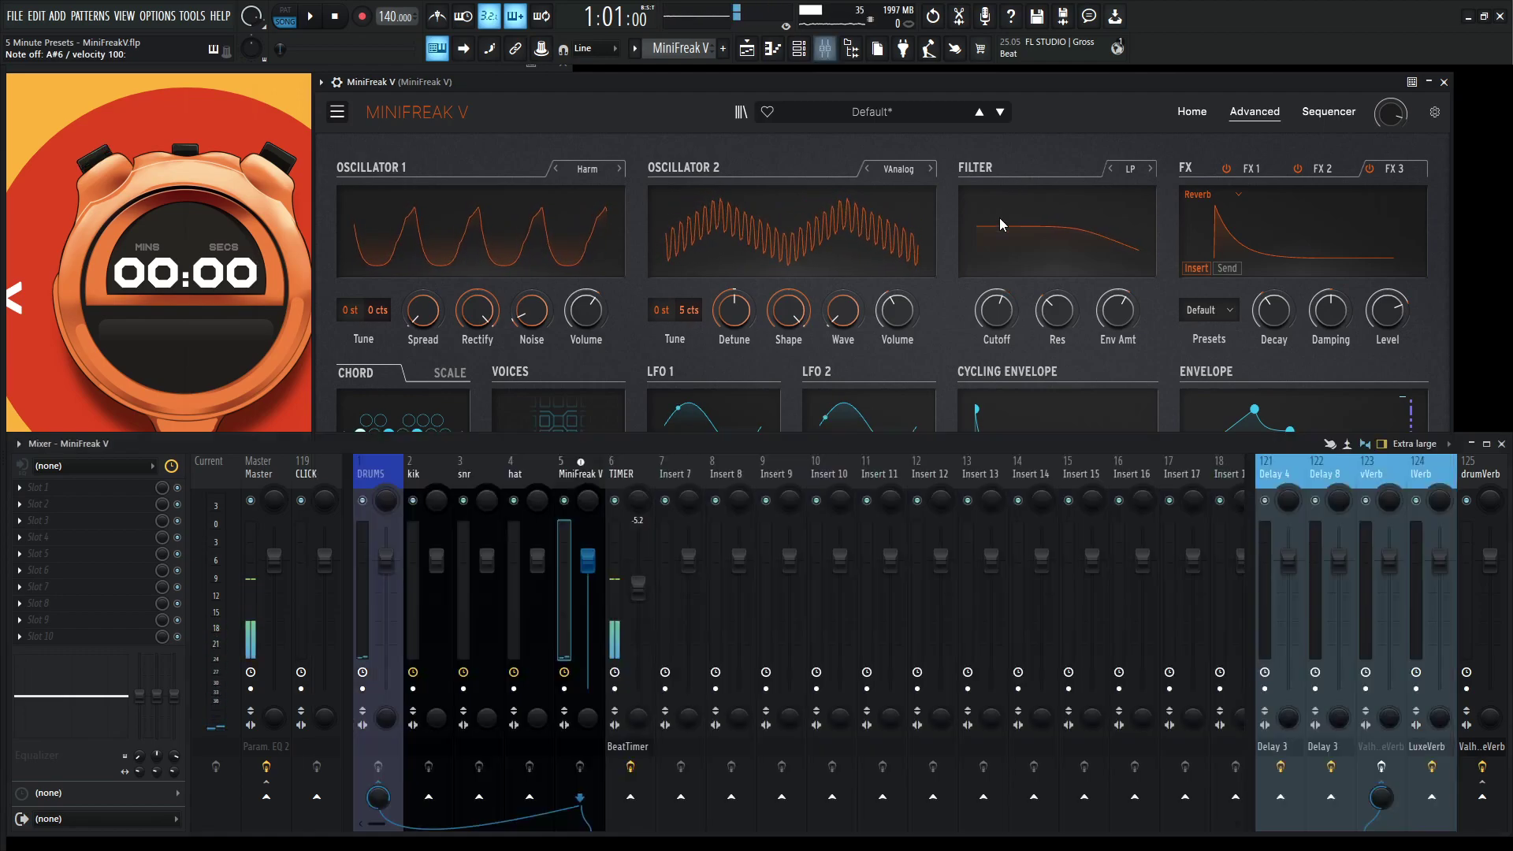